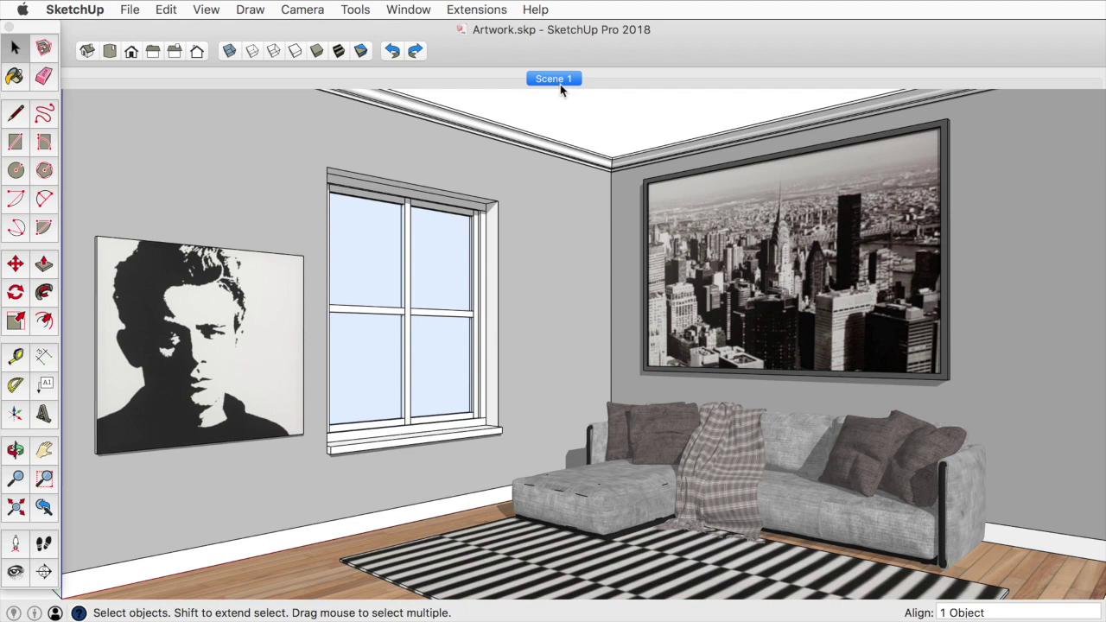
Create a horizontal guide line 60 inches above the wall's floor edge on the window wall with the Tape Measure tool
{"action": "left_click", "coordinate": [17, 359]}
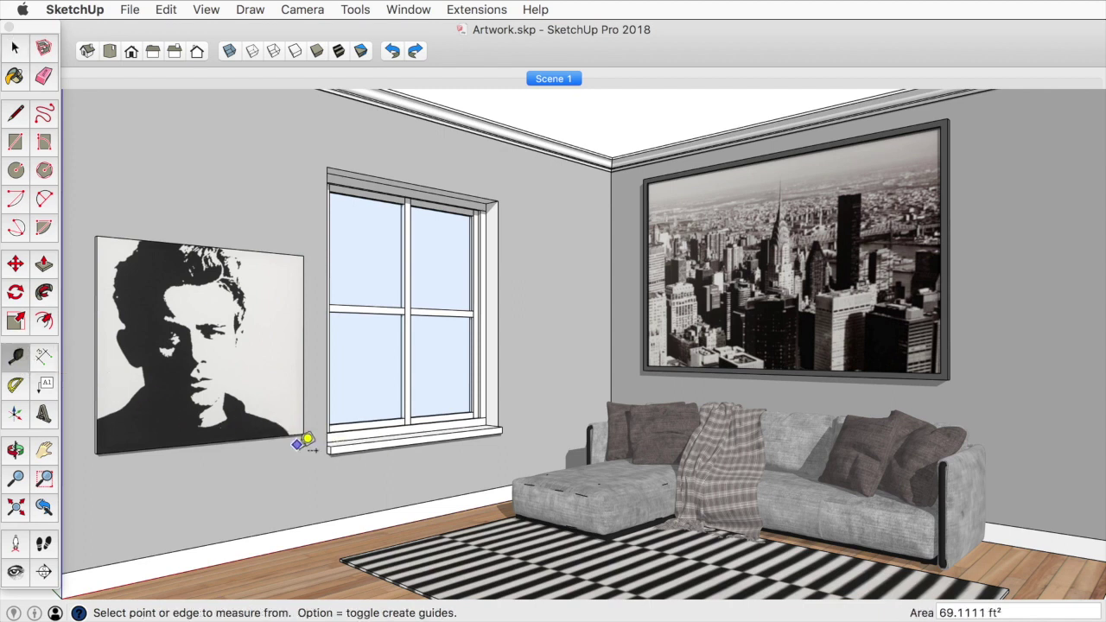
{"action": "middle_click_drag", "start_coordinate": [287, 476], "coordinate": [426, 444]}
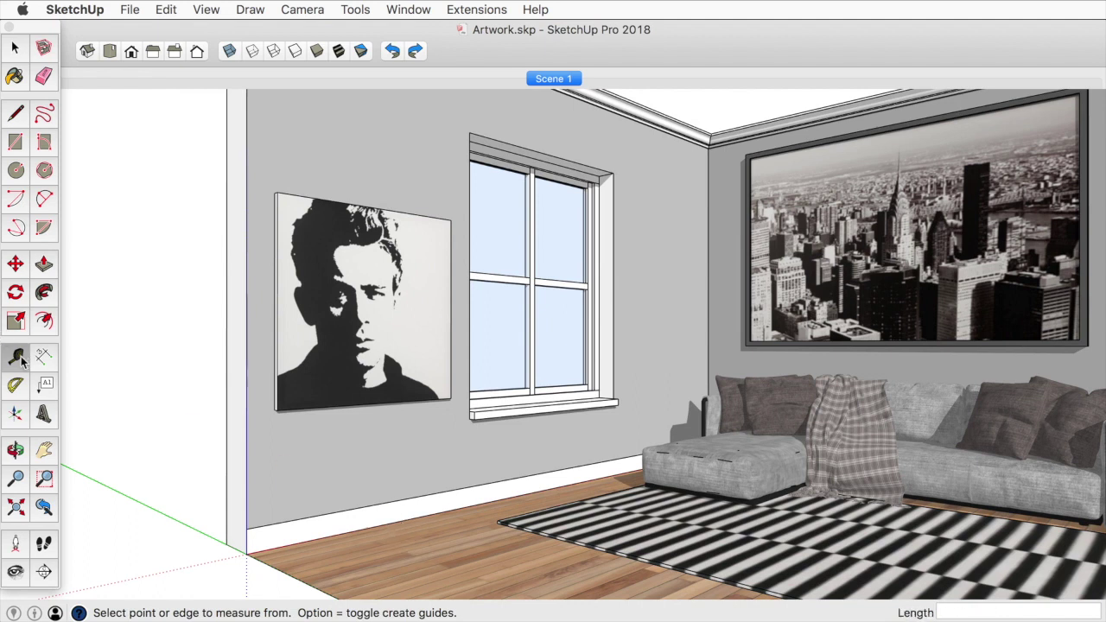
{"action": "left_click", "coordinate": [346, 522]}
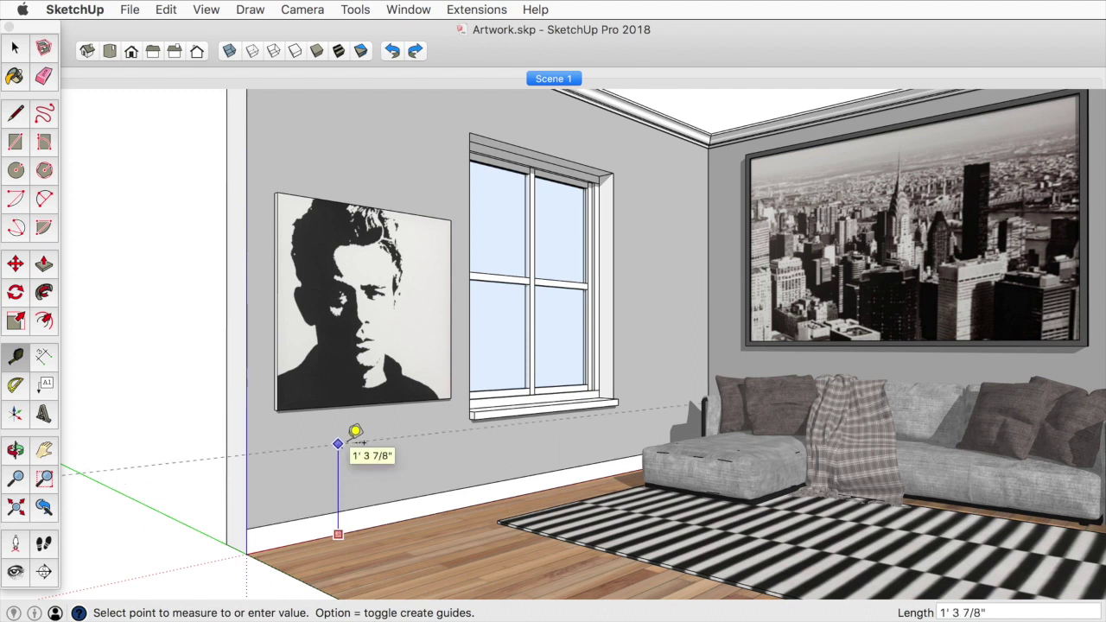
{"action": "key", "text": "Return"}
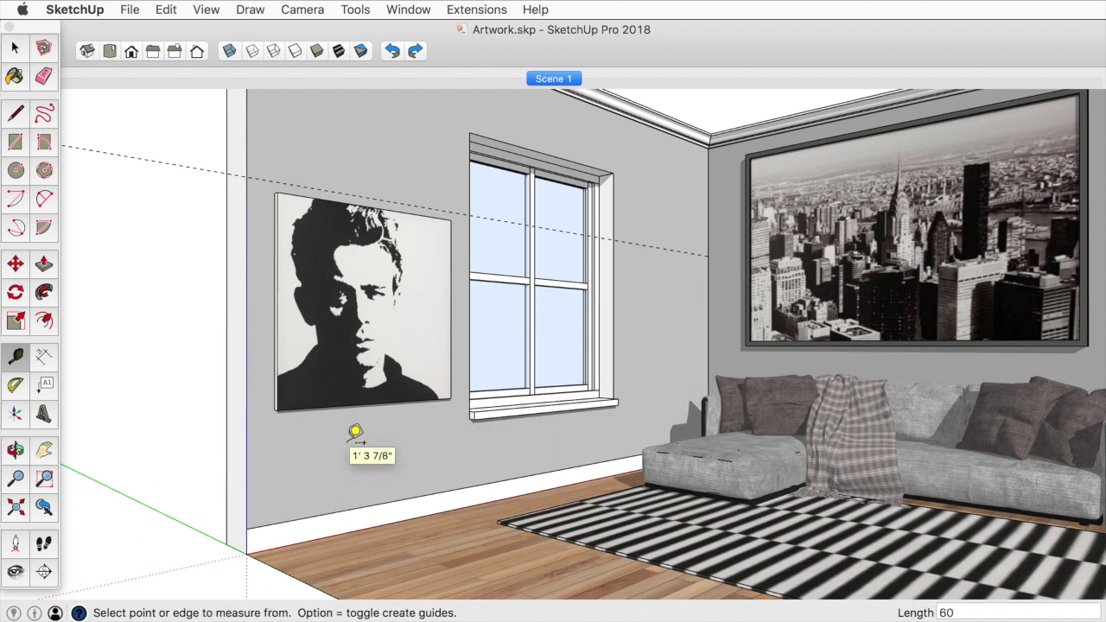
Create a horizontal guide on the sofa wall, offset from its floor edge to meet the window wall's guide at the room corner
{"action": "middle_click_drag", "start_coordinate": [484, 350], "coordinate": [198, 381]}
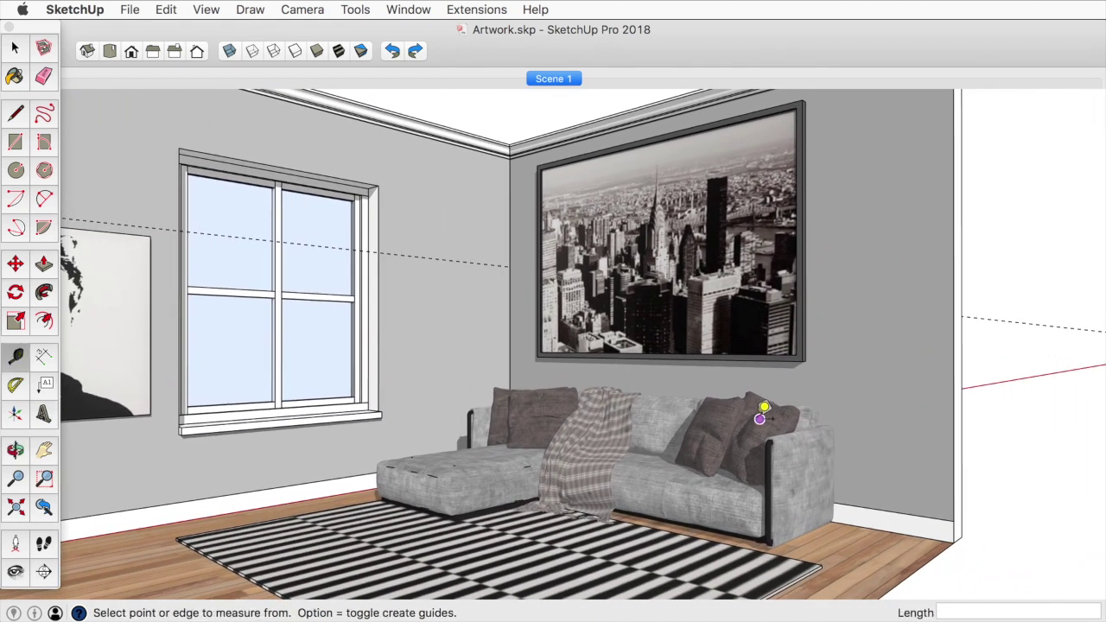
{"action": "left_click", "coordinate": [872, 528]}
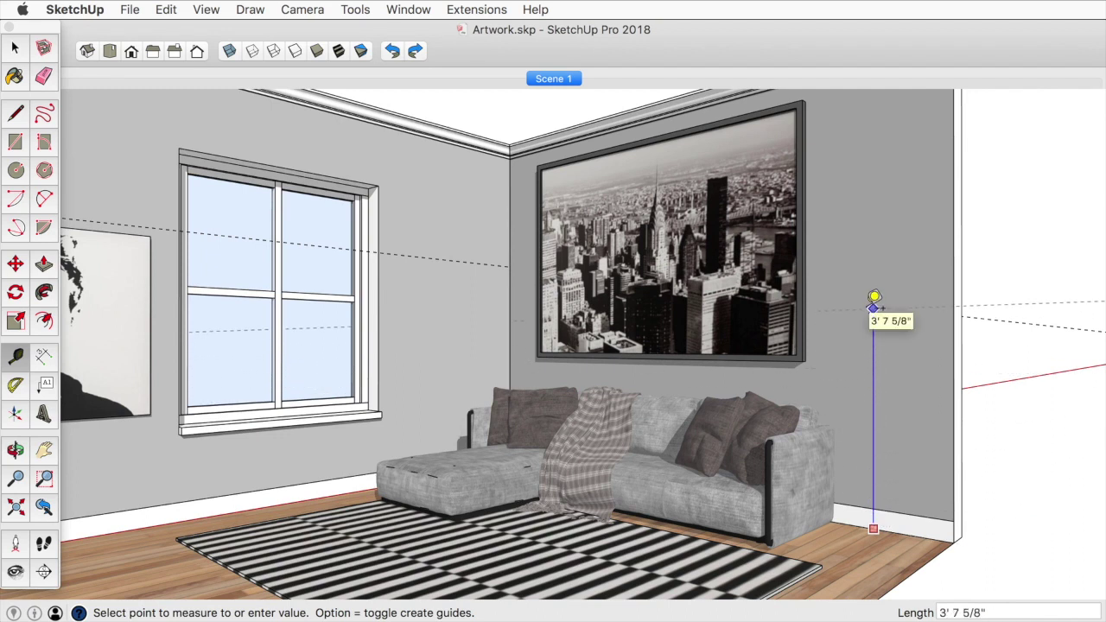
{"action": "left_click", "coordinate": [516, 259]}
{"action": "middle_click_drag", "start_coordinate": [320, 371], "coordinate": [484, 357]}
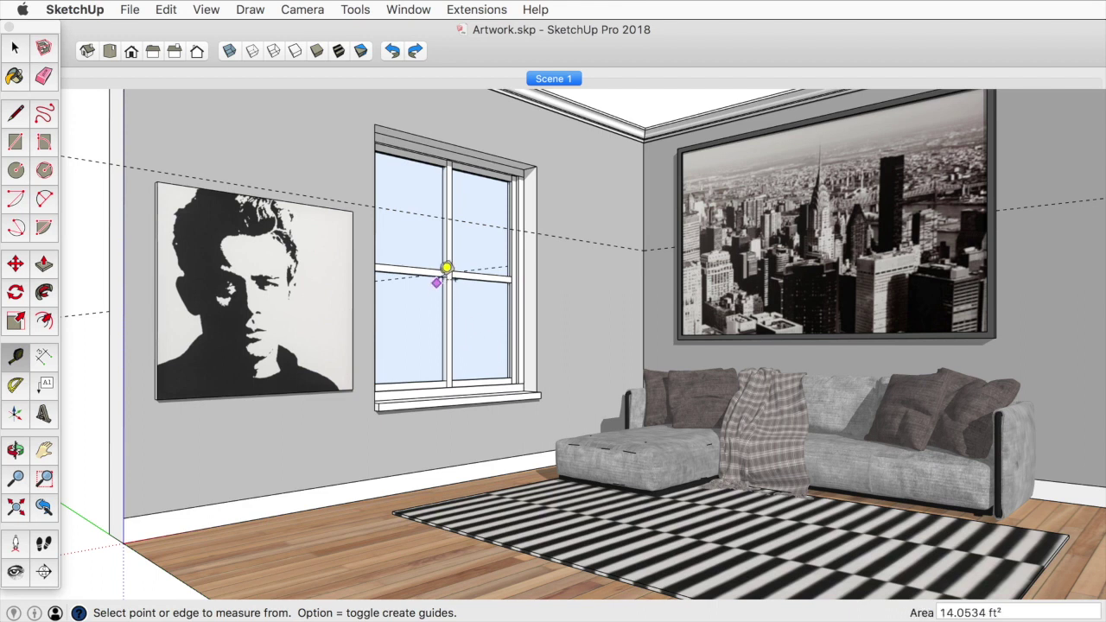
Draw a horizontal line on the wall from the window opening's upper corner to the wall's outer vertical edge
{"action": "middle_click_drag", "start_coordinate": [446, 268], "coordinate": [367, 259]}
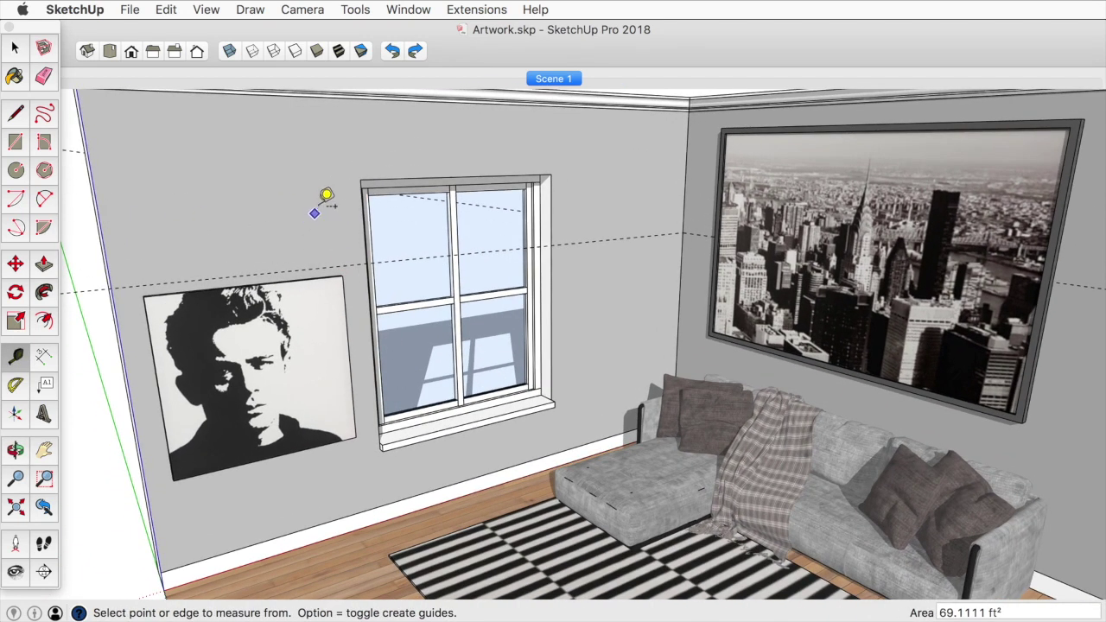
{"action": "key", "text": "l"}
{"action": "left_click", "coordinate": [360, 180]}
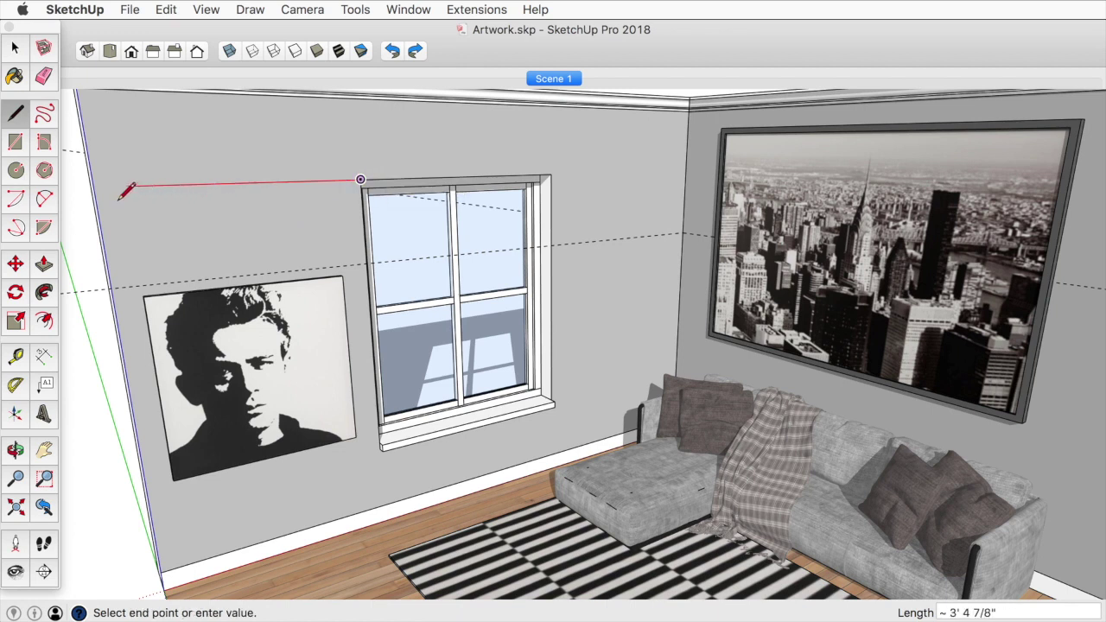
{"action": "left_click", "coordinate": [95, 186]}
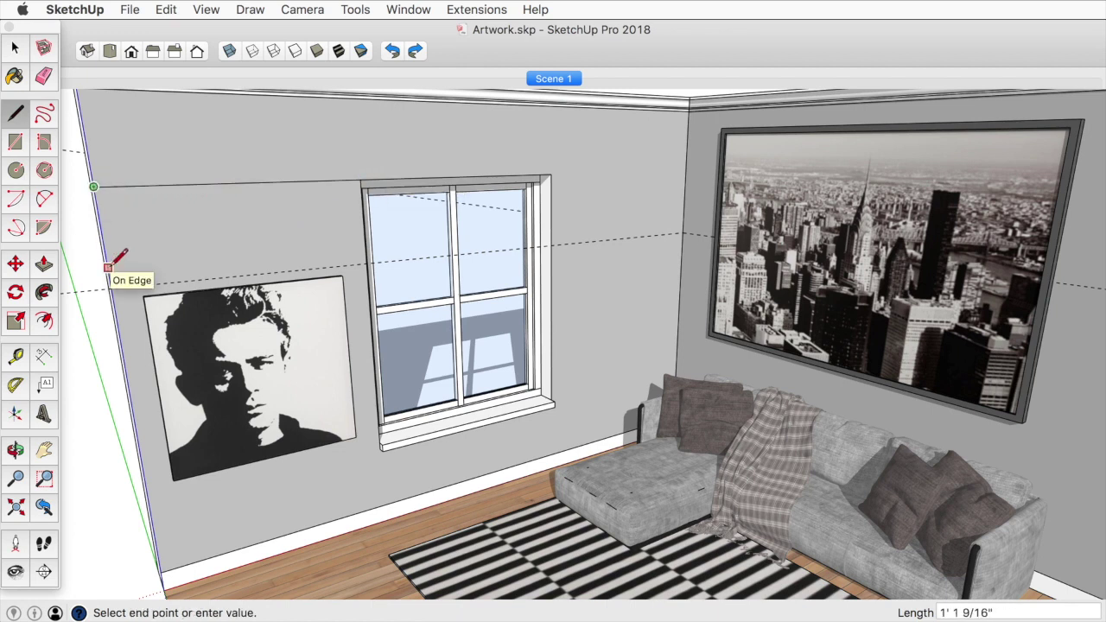
{"action": "key", "text": "space"}
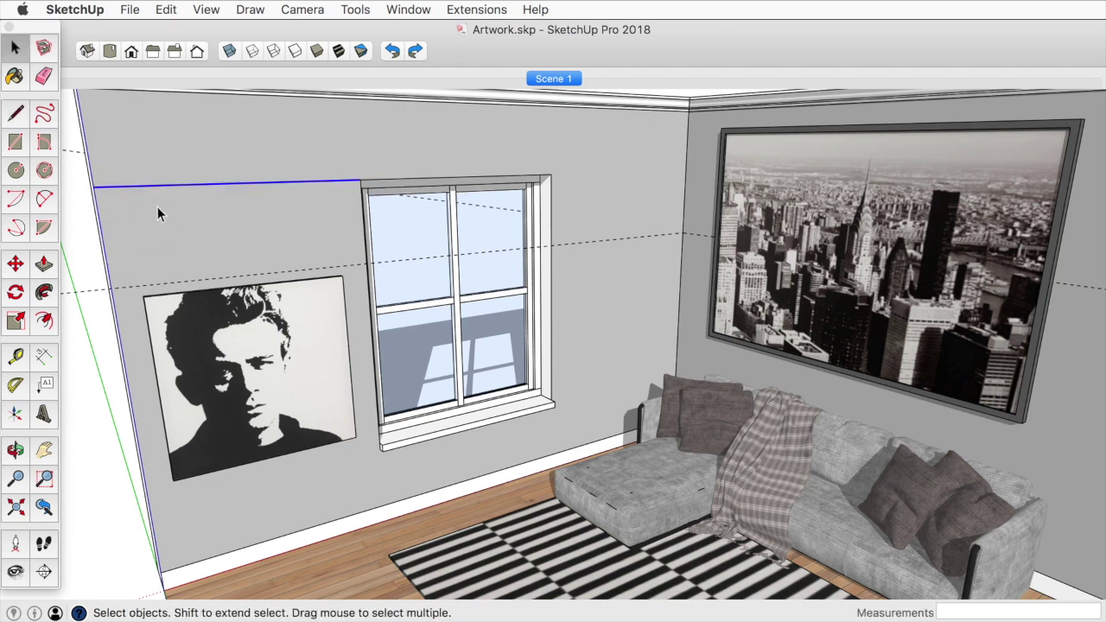
Create a vertical guide from the window wall's outer edge through the midpoint of the line beside the window
{"action": "key", "text": "t"}
{"action": "middle_click_drag", "start_coordinate": [174, 231], "coordinate": [320, 222]}
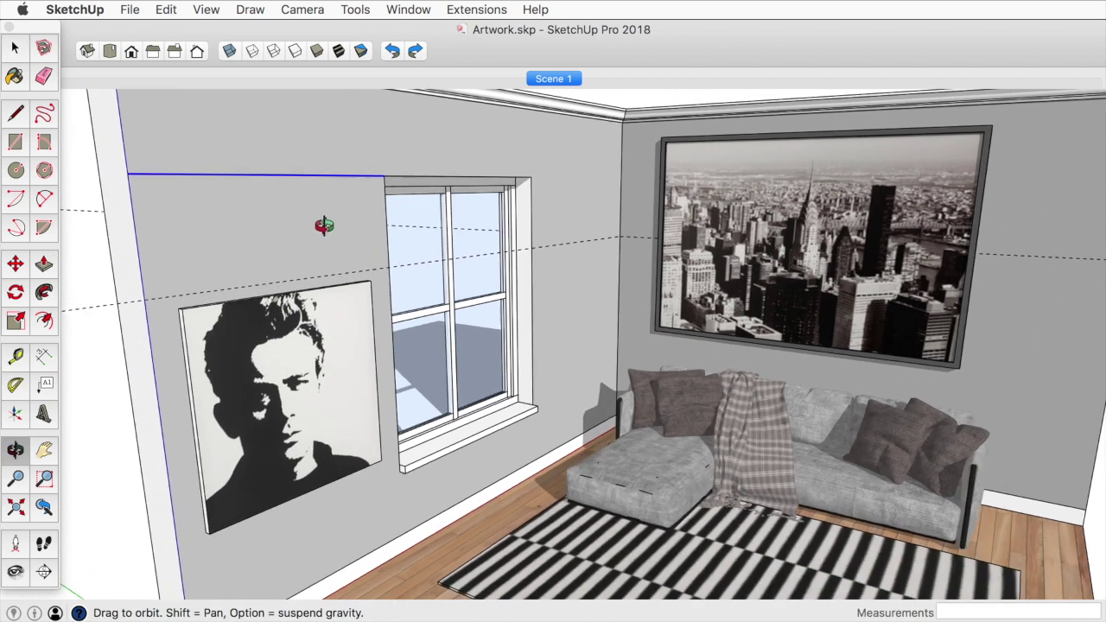
{"action": "scroll", "coordinate": [148, 207], "scroll_direction": "up", "scroll_amount": 3}
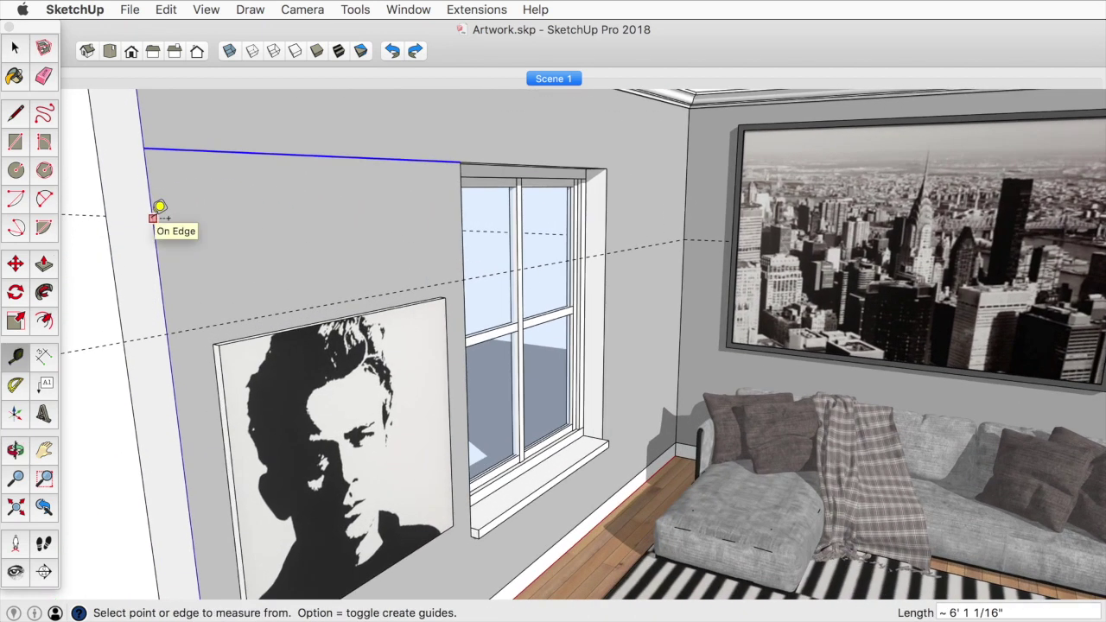
{"action": "left_click", "coordinate": [153, 218]}
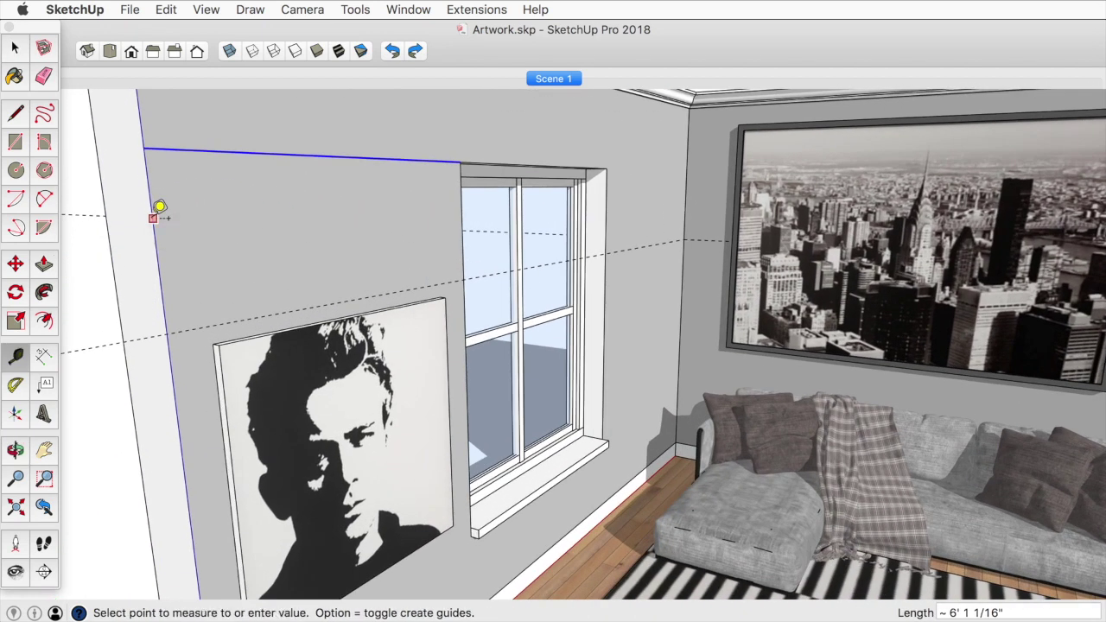
{"action": "left_click", "coordinate": [349, 140]}
{"action": "middle_click_drag", "start_coordinate": [351, 141], "coordinate": [382, 173]}
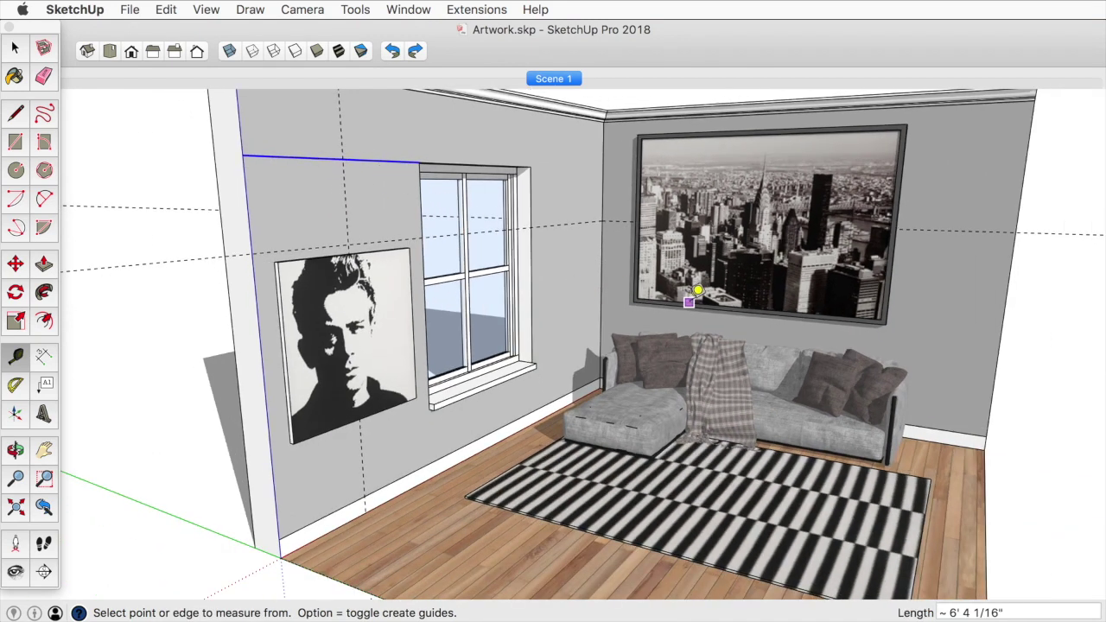
Hide the sofa component to clear the view of the wall behind it
{"action": "middle_click_drag", "start_coordinate": [970, 302], "coordinate": [869, 399]}
{"action": "key", "text": "space"}
{"action": "left_click", "coordinate": [618, 431]}
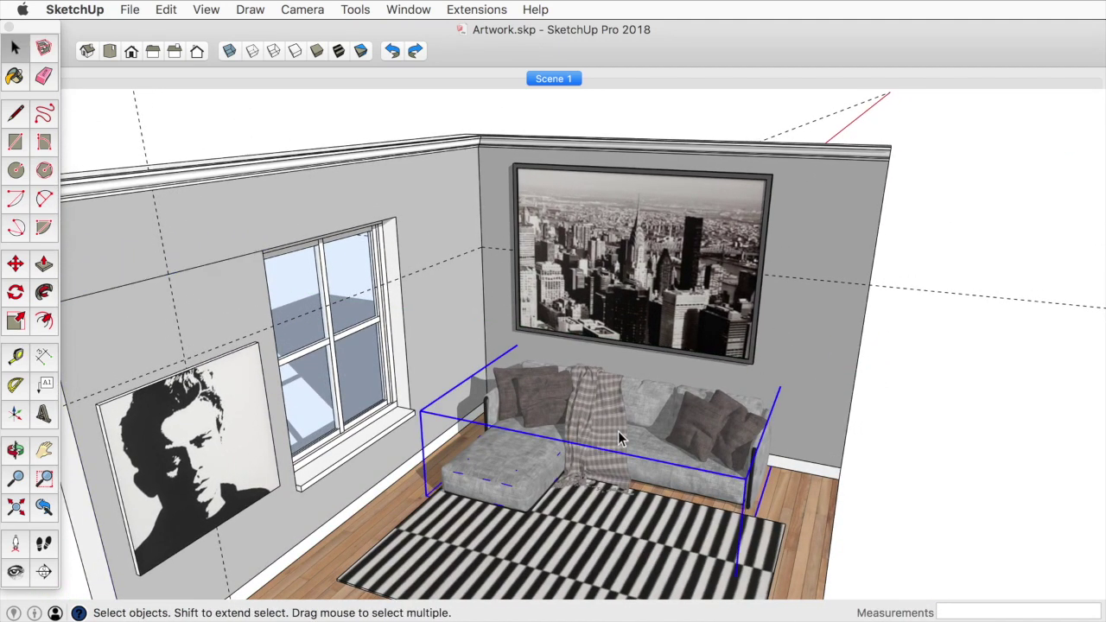
{"action": "right_click", "coordinate": [618, 431]}
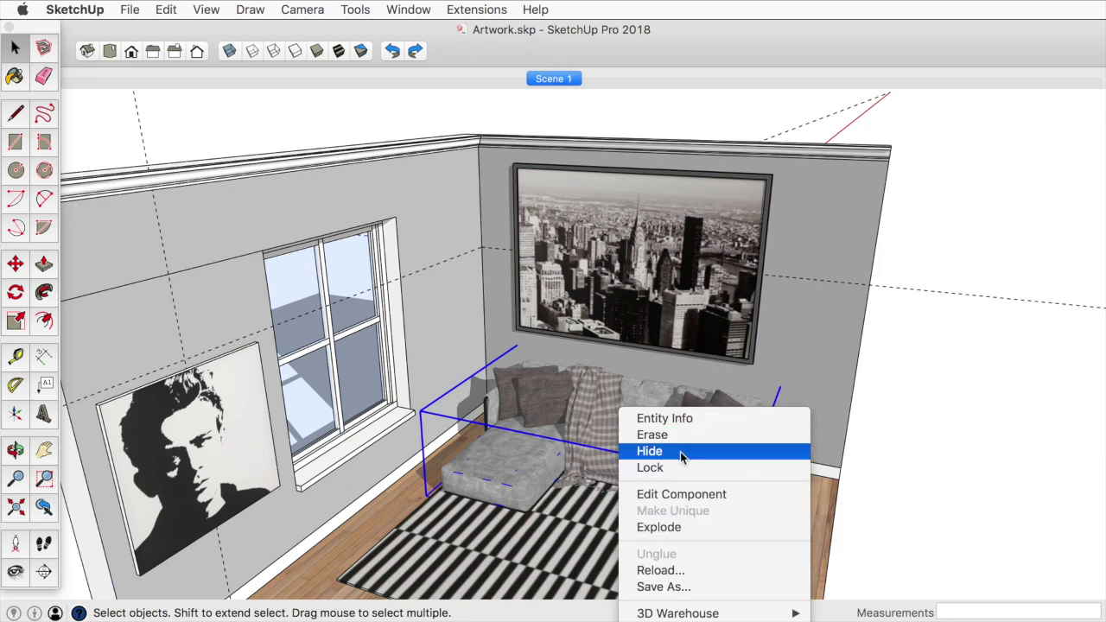
{"action": "key", "text": "Escape"}
{"action": "middle_click_drag", "start_coordinate": [629, 409], "coordinate": [607, 395]}
{"action": "scroll", "coordinate": [645, 391], "scroll_direction": "up", "scroll_amount": 5}
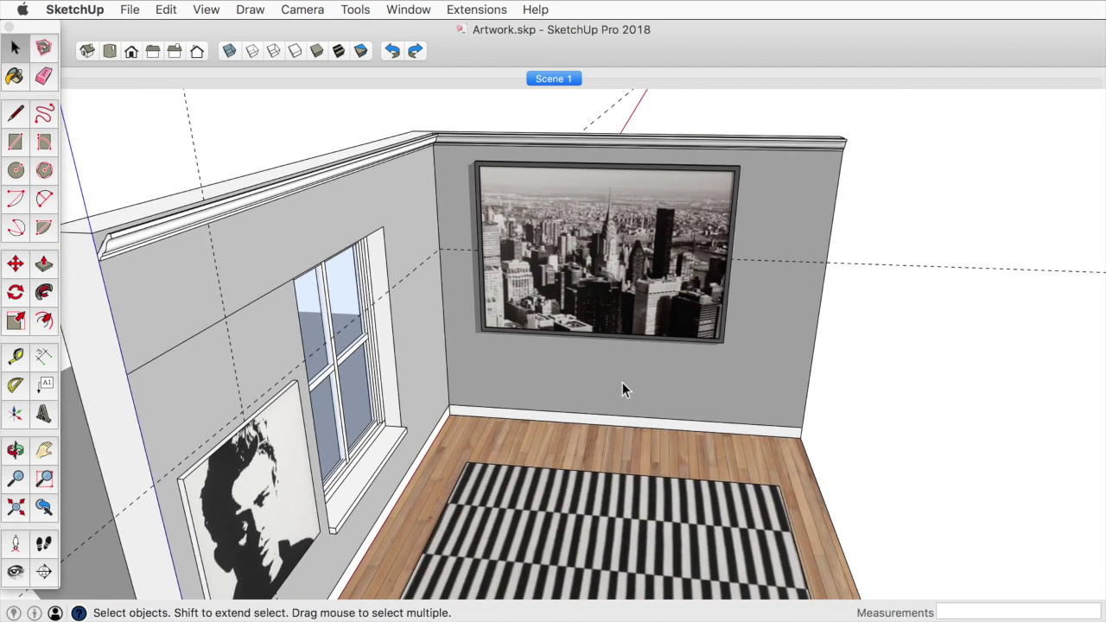
Create a vertical guide from the room corner edge through the middle of the wall with the cityscape picture
{"action": "key", "text": "t"}
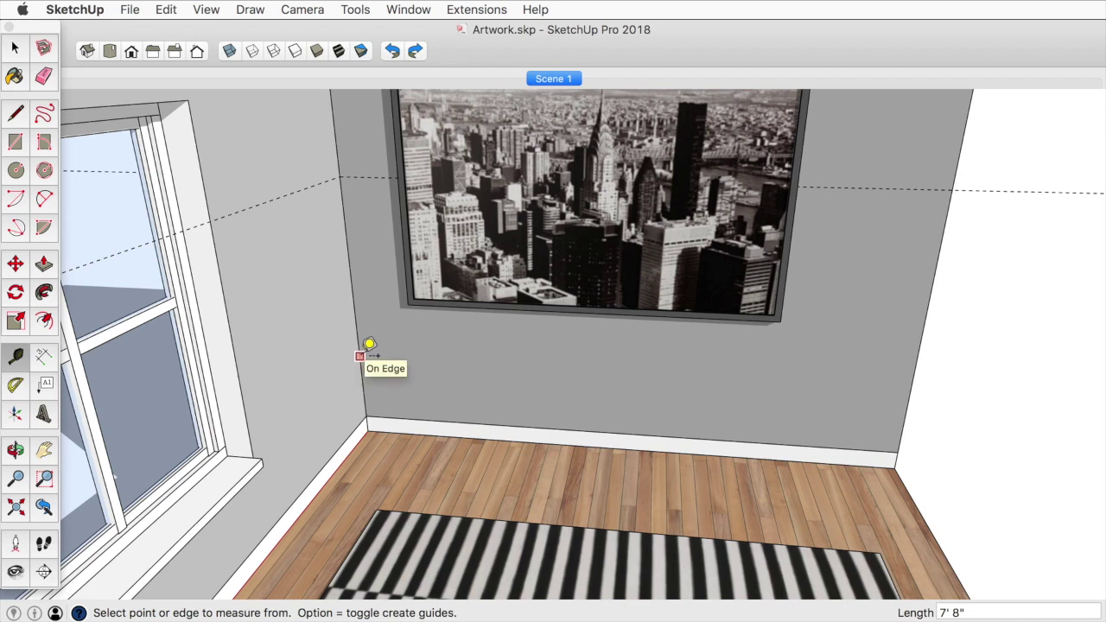
{"action": "left_click", "coordinate": [359, 356]}
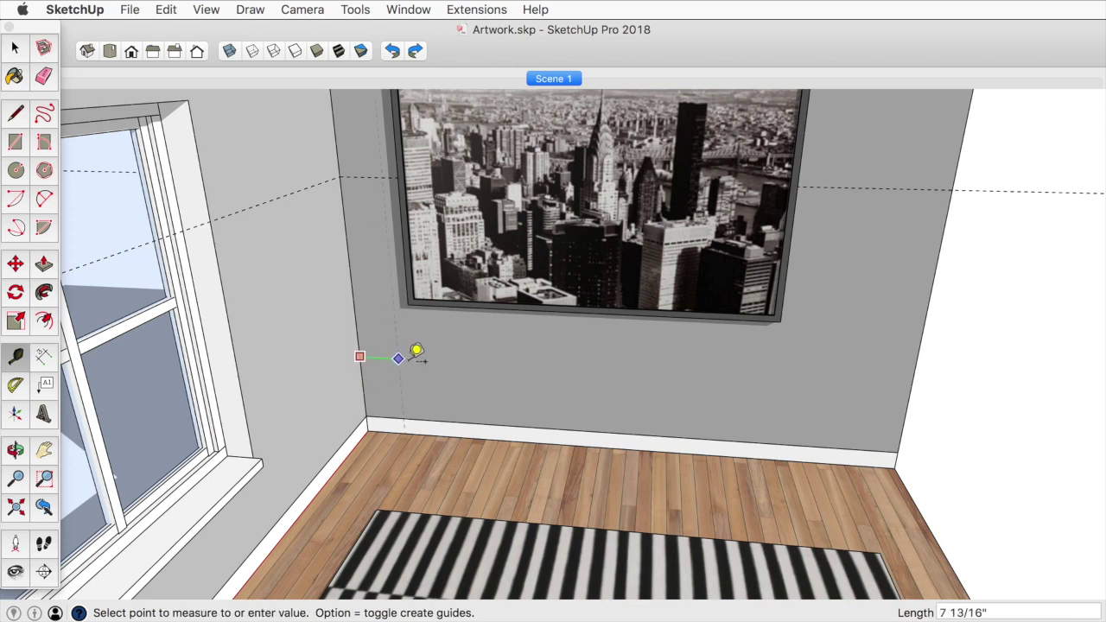
{"action": "left_click", "coordinate": [620, 431]}
{"action": "key", "text": "Page_Down"}
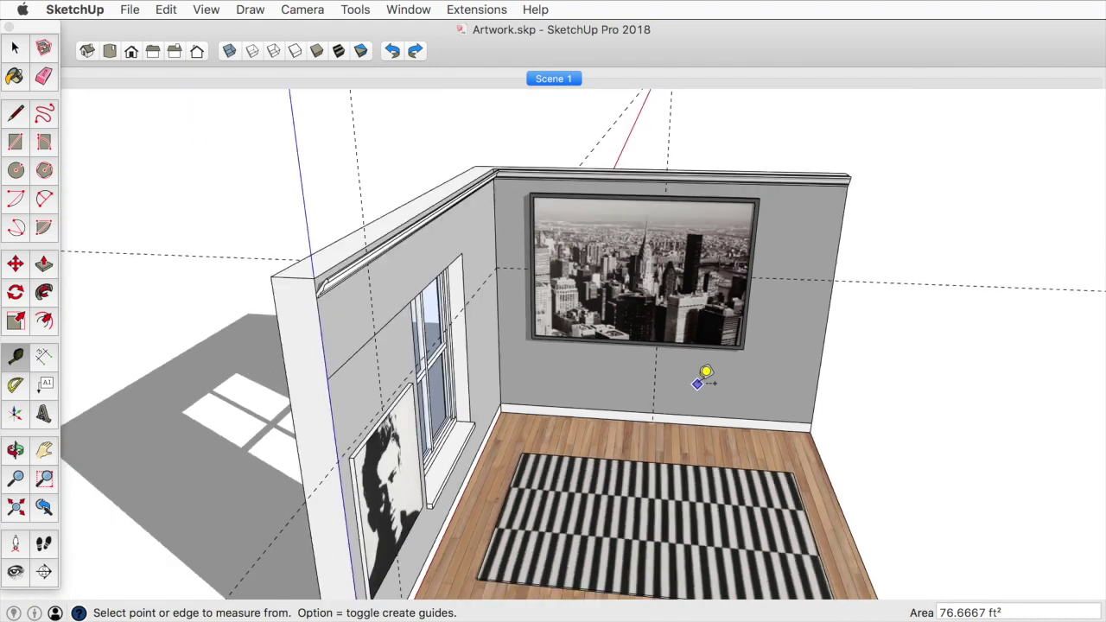
{"action": "middle_click_drag", "start_coordinate": [718, 389], "coordinate": [526, 320]}
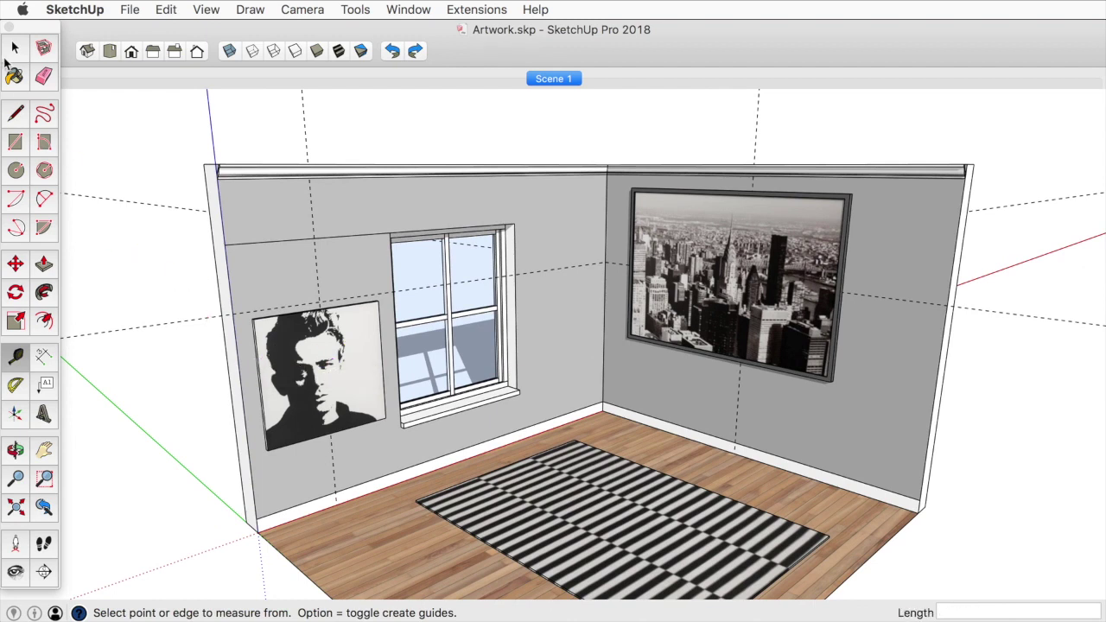
Move the portrait canvas about 1/2" sideways by its upper edge's midpoint onto the vertical guide beside the window
{"action": "left_click", "coordinate": [14, 48]}
{"action": "left_click", "coordinate": [296, 331]}
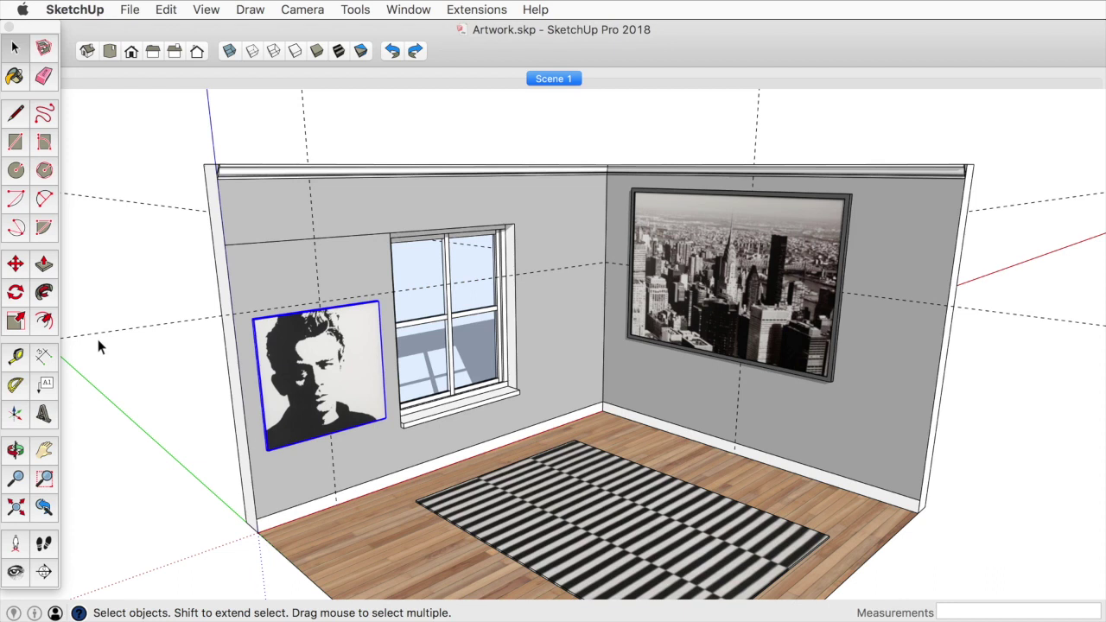
{"action": "scroll", "coordinate": [98, 341], "scroll_direction": "up", "scroll_amount": 5}
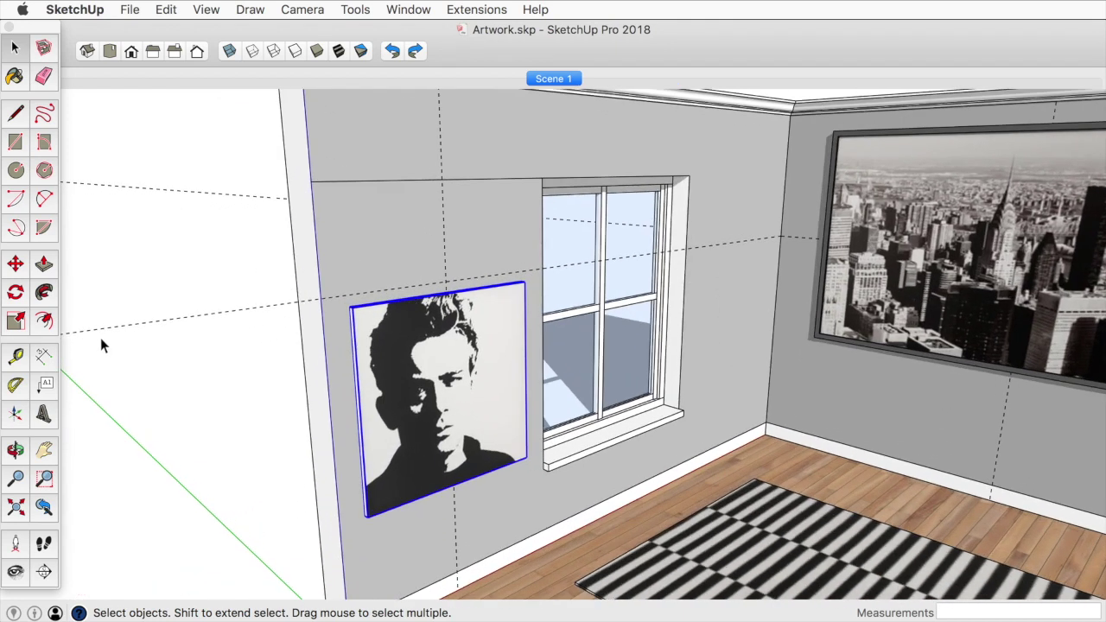
{"action": "scroll", "coordinate": [460, 281], "scroll_direction": "up", "scroll_amount": 3}
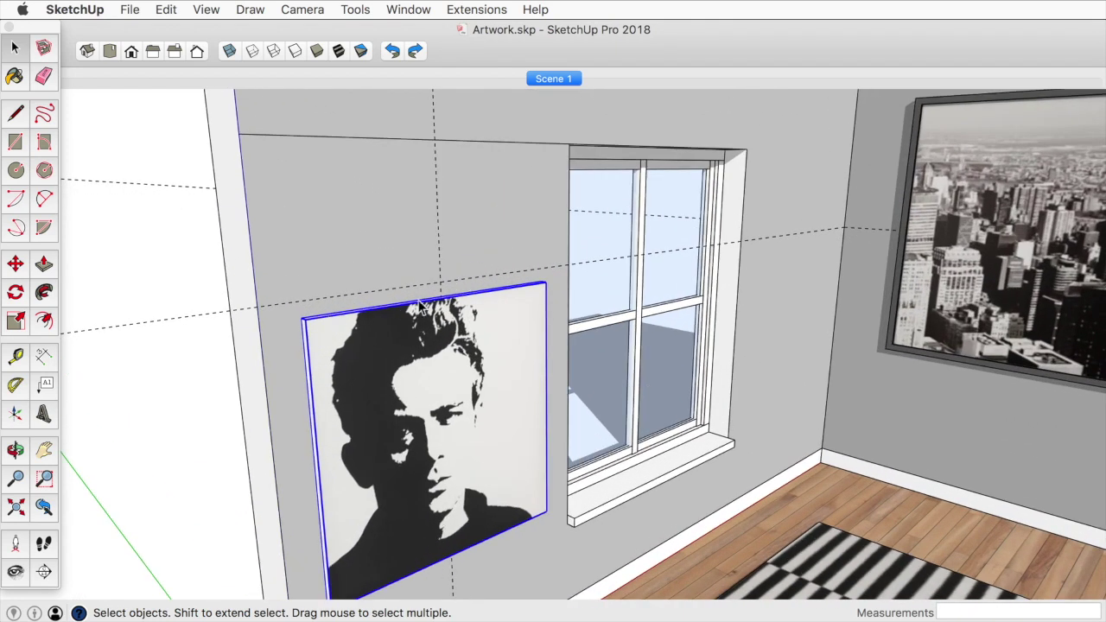
{"action": "left_click", "coordinate": [15, 266]}
{"action": "scroll", "coordinate": [479, 220], "scroll_direction": "up", "scroll_amount": 6}
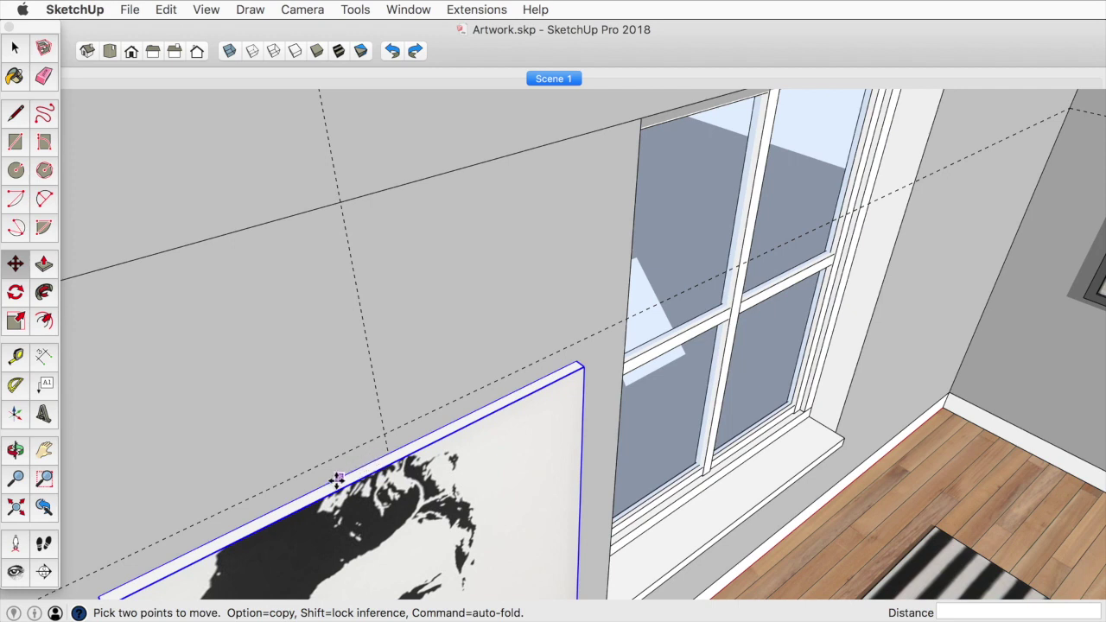
{"action": "middle_click_drag", "start_coordinate": [359, 486], "coordinate": [410, 383]}
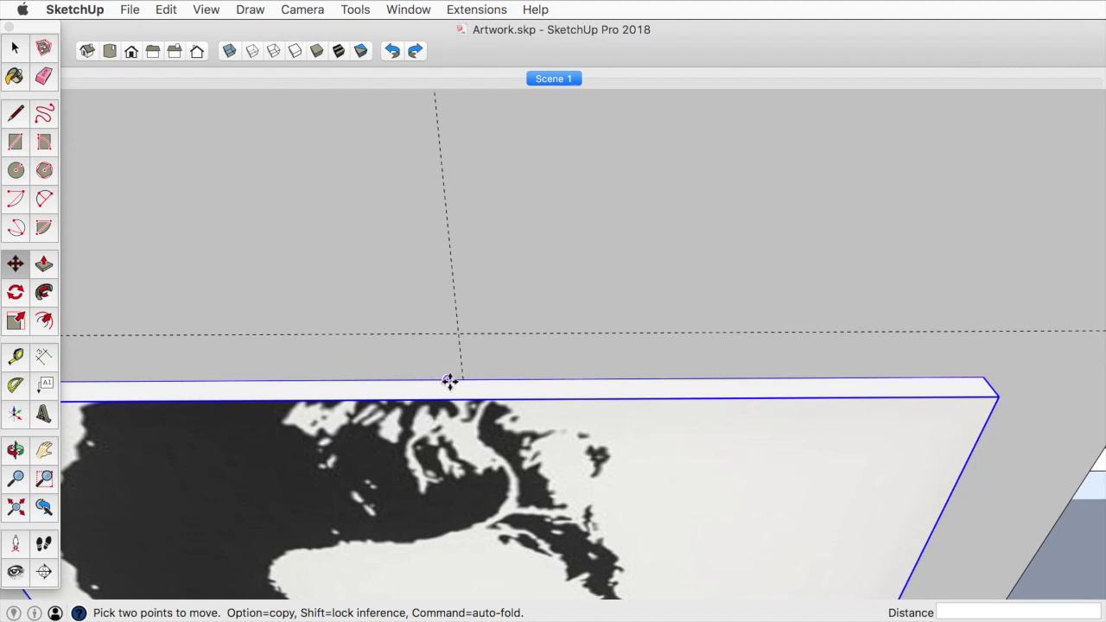
{"action": "scroll", "coordinate": [444, 381], "scroll_direction": "down", "scroll_amount": 4}
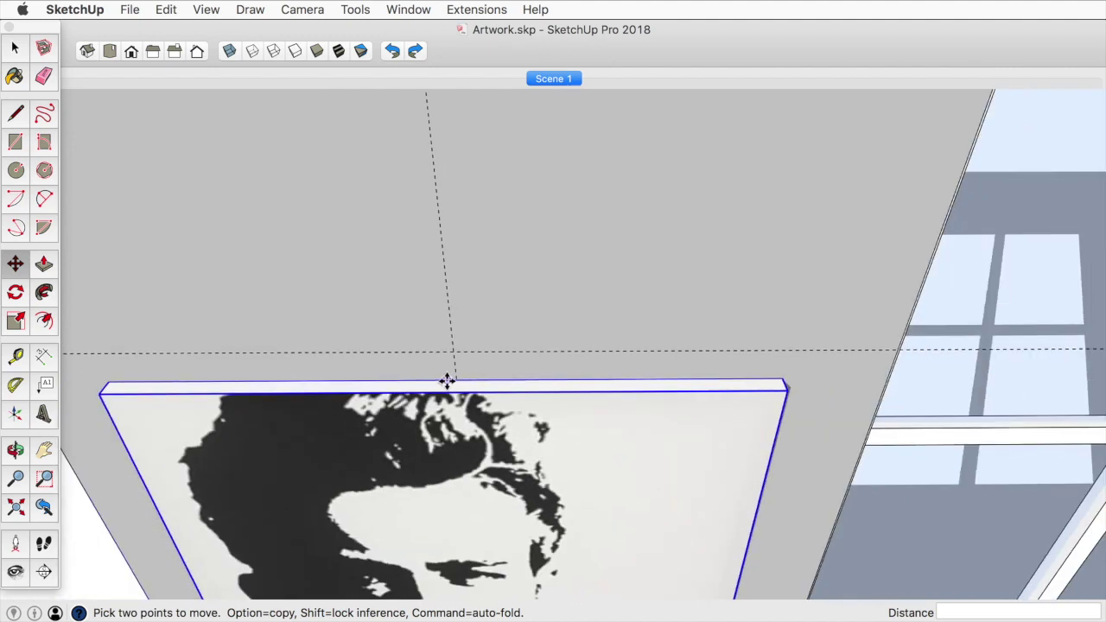
{"action": "scroll", "coordinate": [445, 381], "scroll_direction": "up", "scroll_amount": 2}
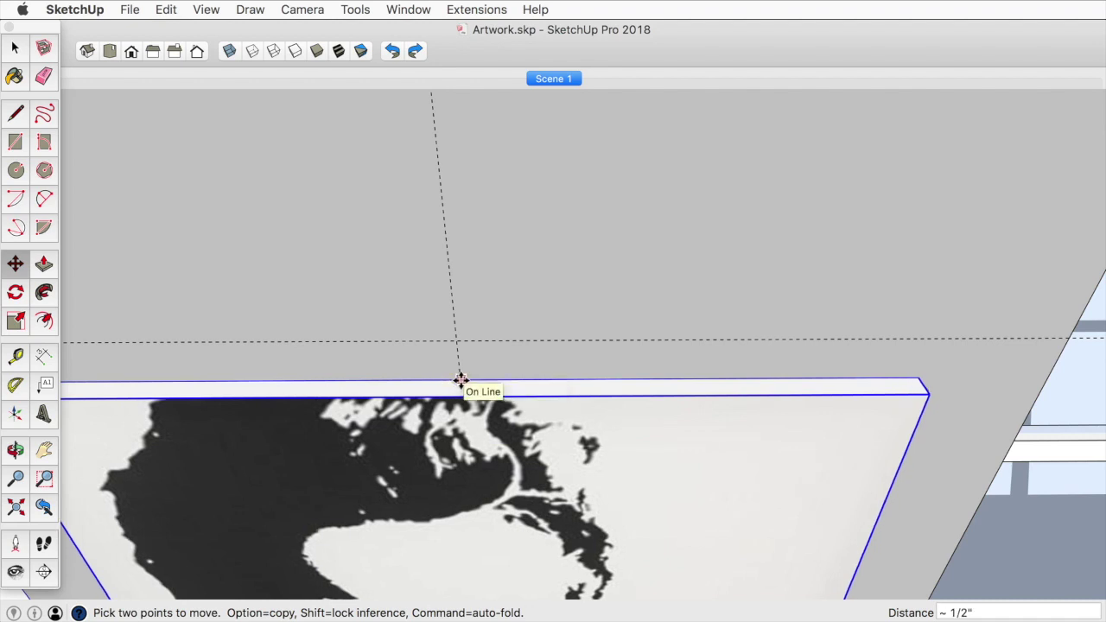
{"action": "scroll", "coordinate": [437, 382], "scroll_direction": "down", "scroll_amount": 5}
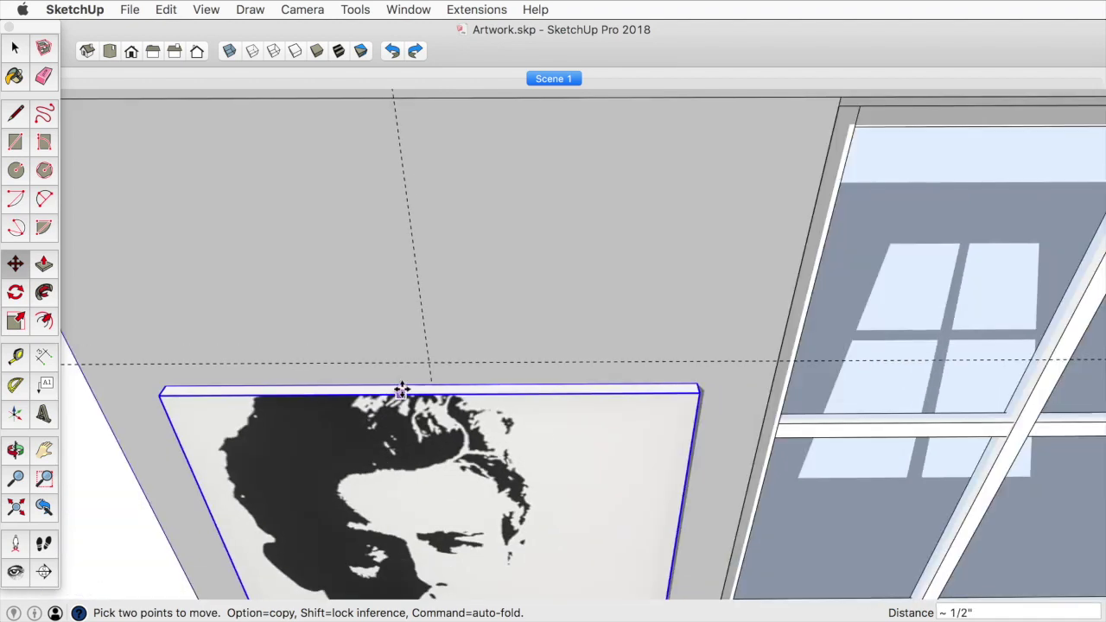
{"action": "middle_click_drag", "start_coordinate": [415, 418], "coordinate": [650, 458]}
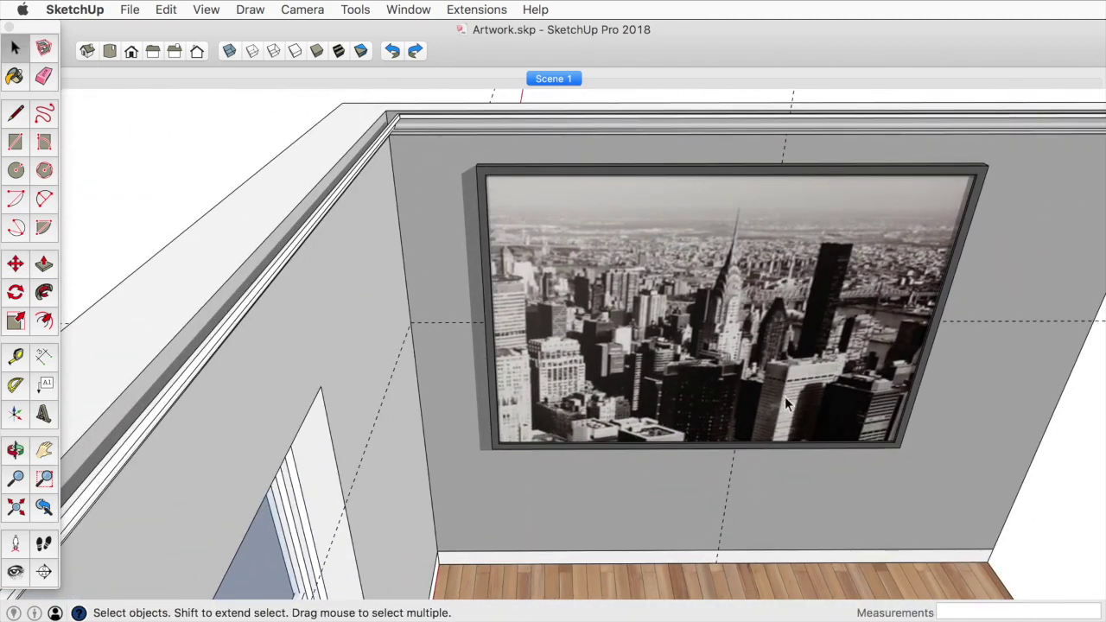
Move the framed cityscape 7 7/16" sideways by its lower edge's midpoint onto that wall's vertical guide
{"action": "left_click", "coordinate": [805, 385]}
{"action": "scroll", "coordinate": [824, 437], "scroll_direction": "up", "scroll_amount": 8}
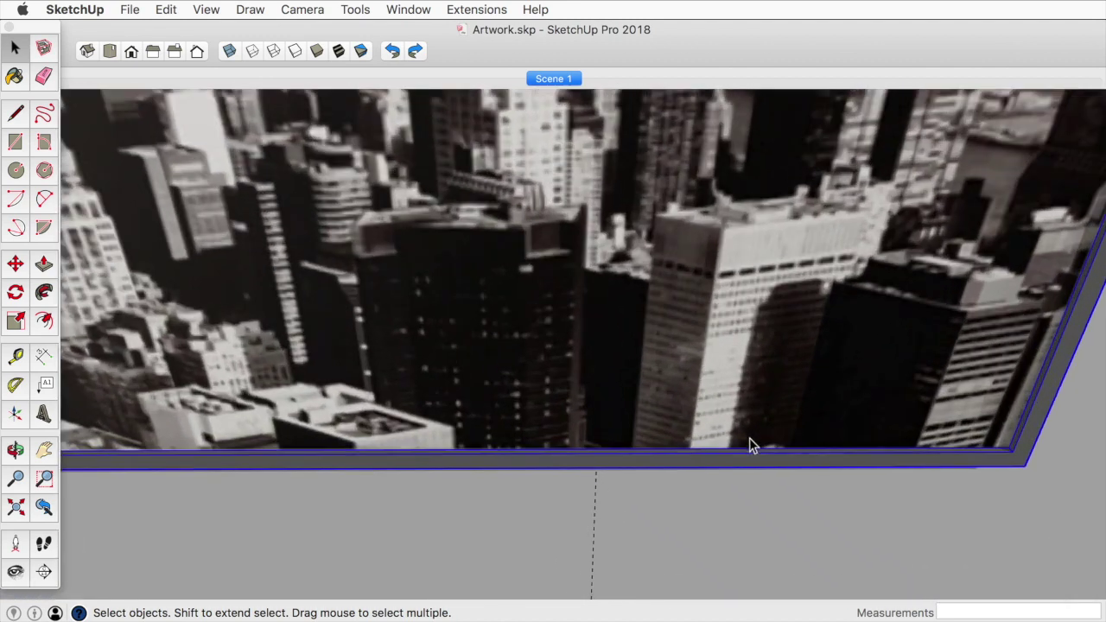
{"action": "middle_click_drag", "start_coordinate": [749, 439], "coordinate": [562, 195]}
{"action": "left_click", "coordinate": [15, 265]}
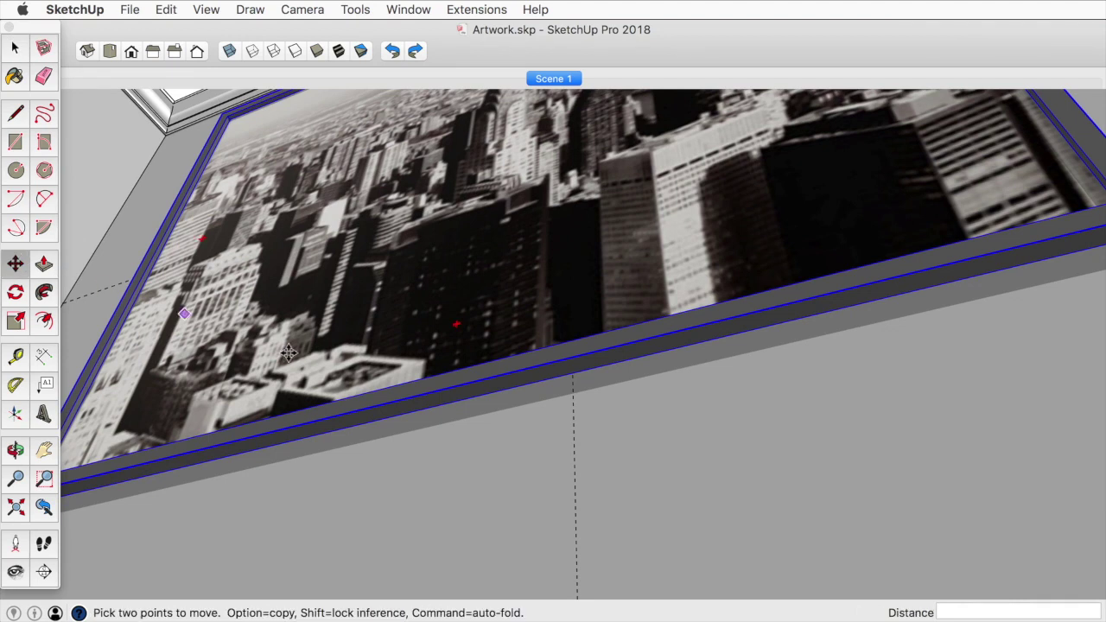
{"action": "left_click", "coordinate": [458, 401]}
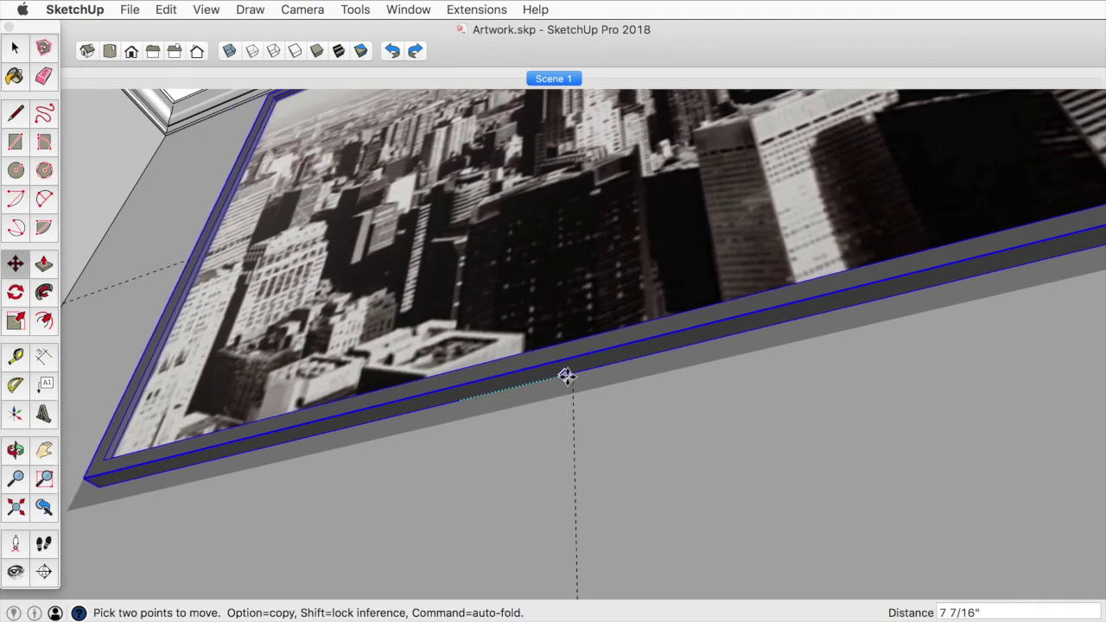
{"action": "scroll", "coordinate": [573, 375], "scroll_direction": "up", "scroll_amount": 6}
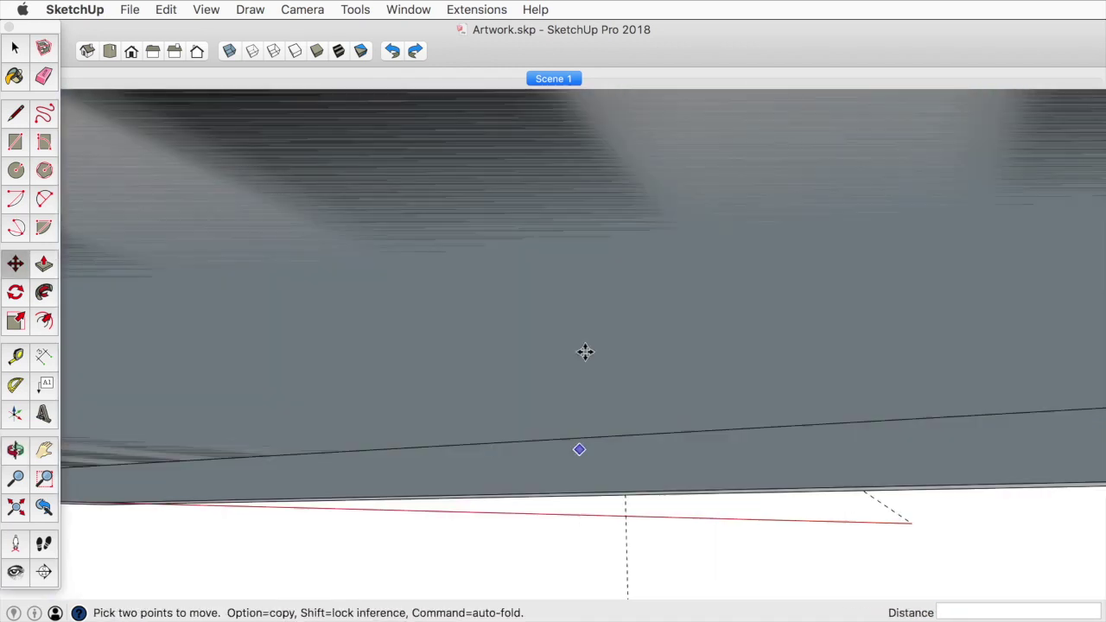
Move the portrait canvas up about 1' 7 5/8" by its side edge's midpoint onto the horizontal guide on the window wall
{"action": "scroll", "coordinate": [591, 302], "scroll_direction": "down", "scroll_amount": 5}
{"action": "middle_click_drag", "start_coordinate": [597, 259], "coordinate": [618, 308]}
{"action": "scroll", "coordinate": [583, 382], "scroll_direction": "down", "scroll_amount": 5}
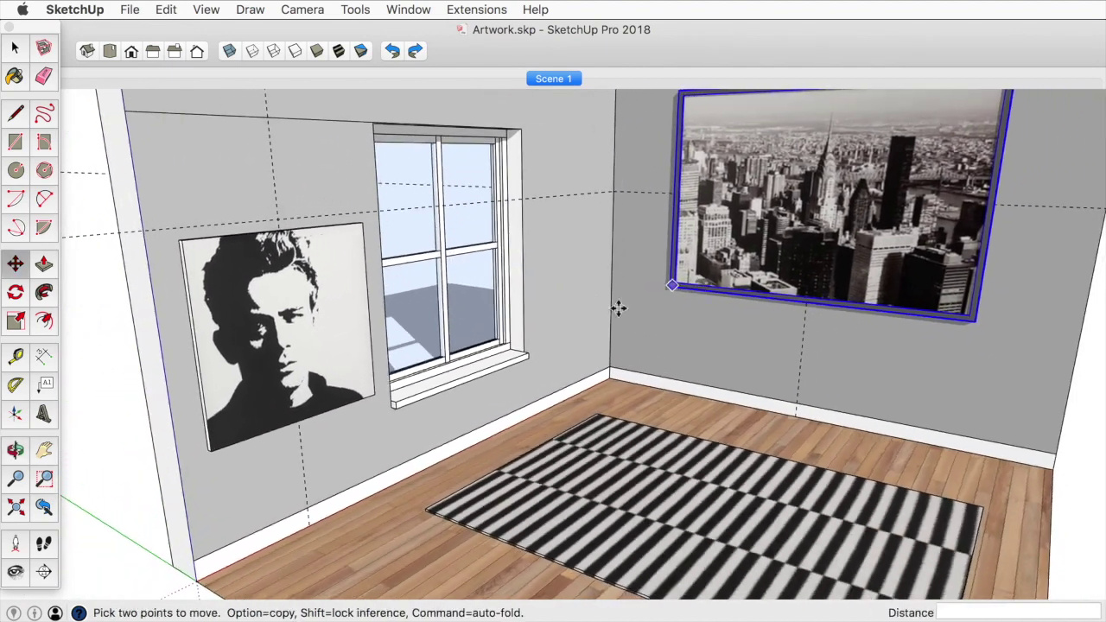
{"action": "key", "text": "space"}
{"action": "scroll", "coordinate": [181, 353], "scroll_direction": "up", "scroll_amount": 2}
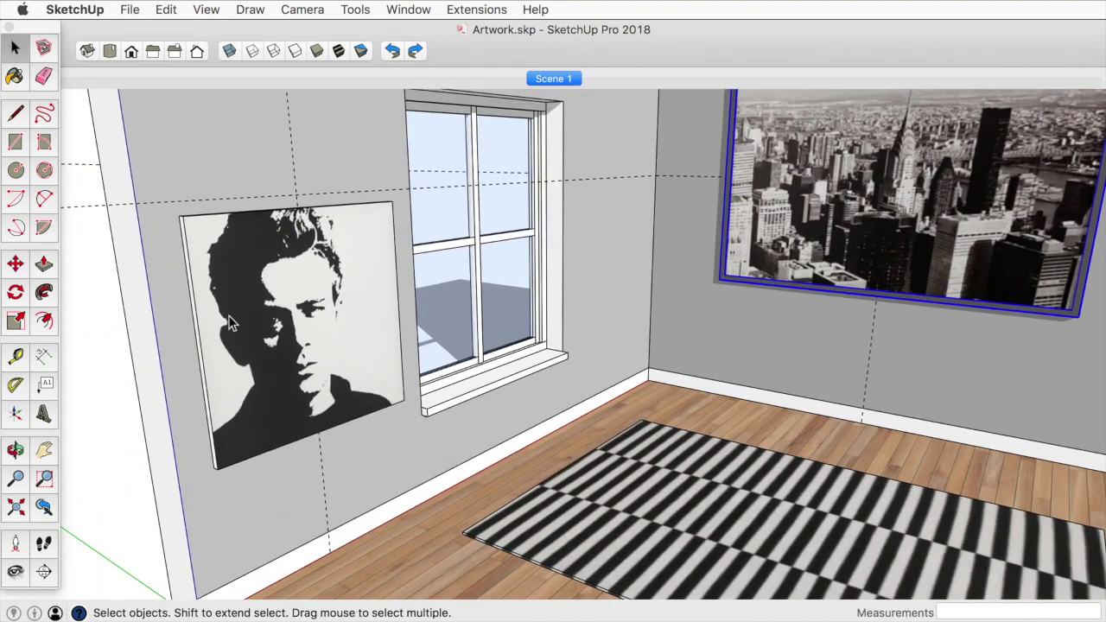
{"action": "left_click", "coordinate": [192, 333]}
{"action": "key", "text": "m"}
{"action": "scroll", "coordinate": [185, 342], "scroll_direction": "up", "scroll_amount": 4}
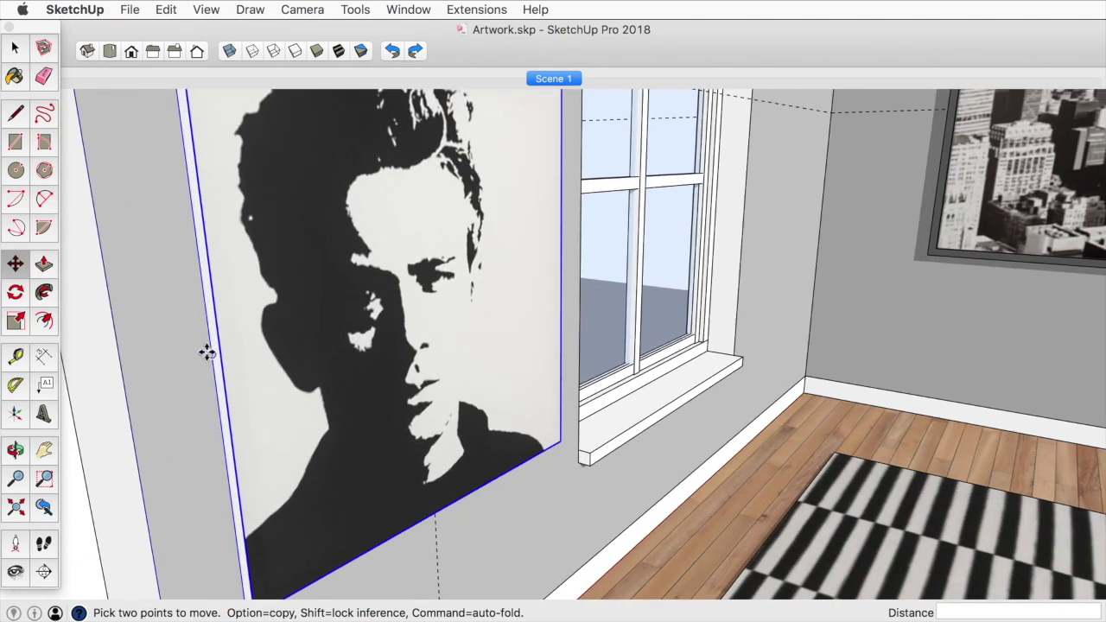
{"action": "left_click", "coordinate": [210, 358]}
{"action": "scroll", "coordinate": [208, 354], "scroll_direction": "down", "scroll_amount": 5}
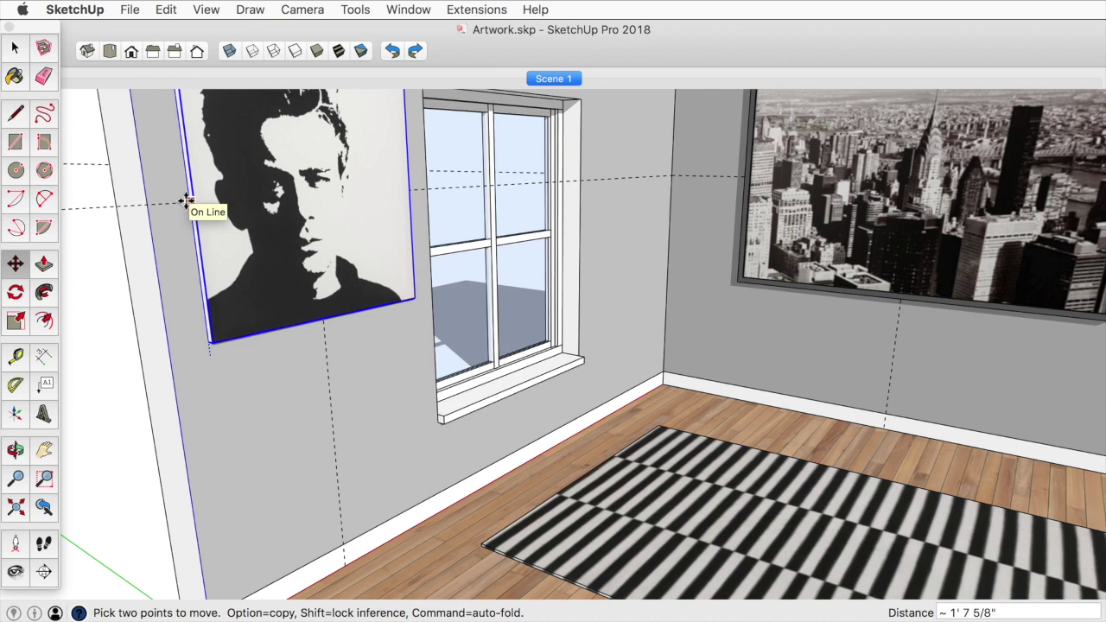
{"action": "scroll", "coordinate": [185, 201], "scroll_direction": "down", "scroll_amount": 5}
{"action": "middle_click_drag", "start_coordinate": [185, 201], "coordinate": [449, 216]}
{"action": "middle_click_drag", "start_coordinate": [180, 307], "coordinate": [226, 316]}
Move the framed cityscape vertically by its side edge's midpoint onto the horizontal guide on its wall
{"action": "key", "text": "space"}
{"action": "left_click", "coordinate": [792, 290]}
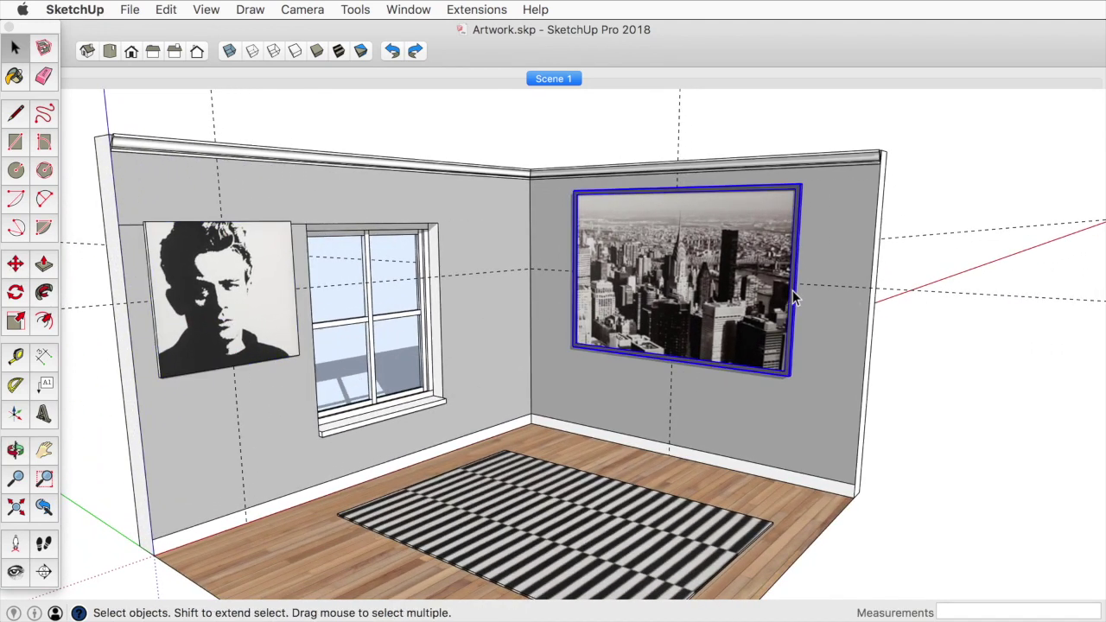
{"action": "key", "text": "m"}
{"action": "scroll", "coordinate": [801, 295], "scroll_direction": "up", "scroll_amount": 5}
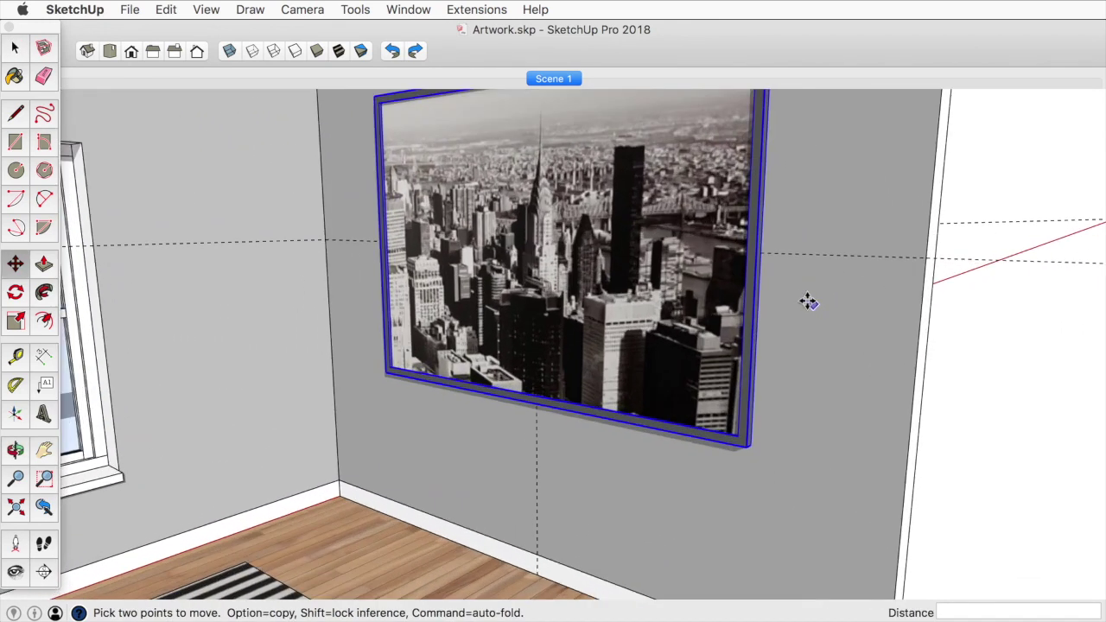
{"action": "scroll", "coordinate": [765, 247], "scroll_direction": "up", "scroll_amount": 5}
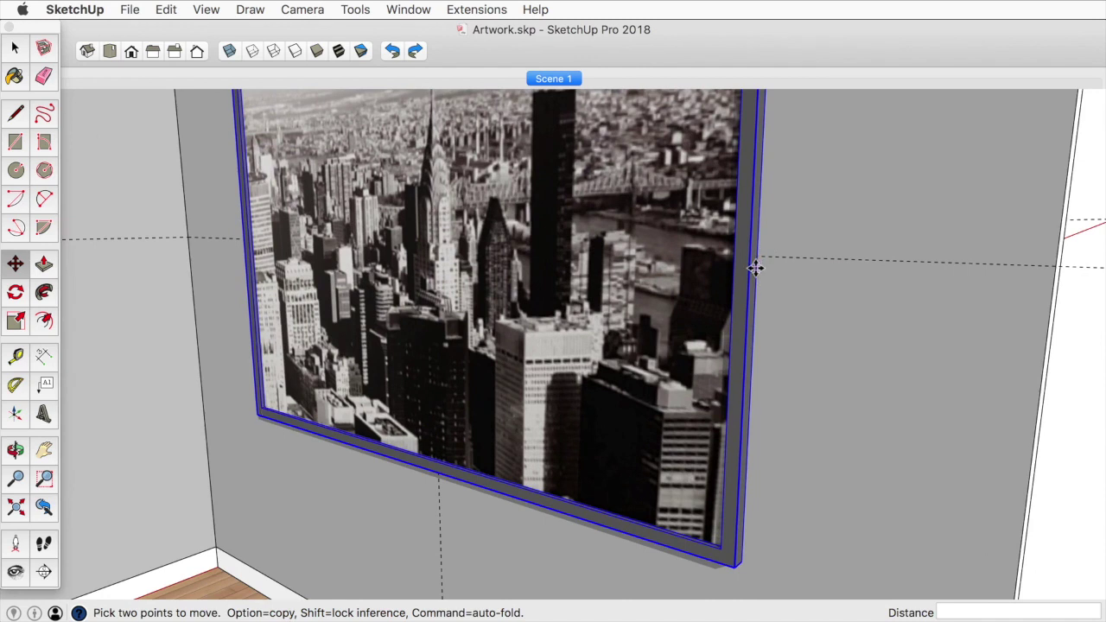
{"action": "left_click", "coordinate": [755, 264]}
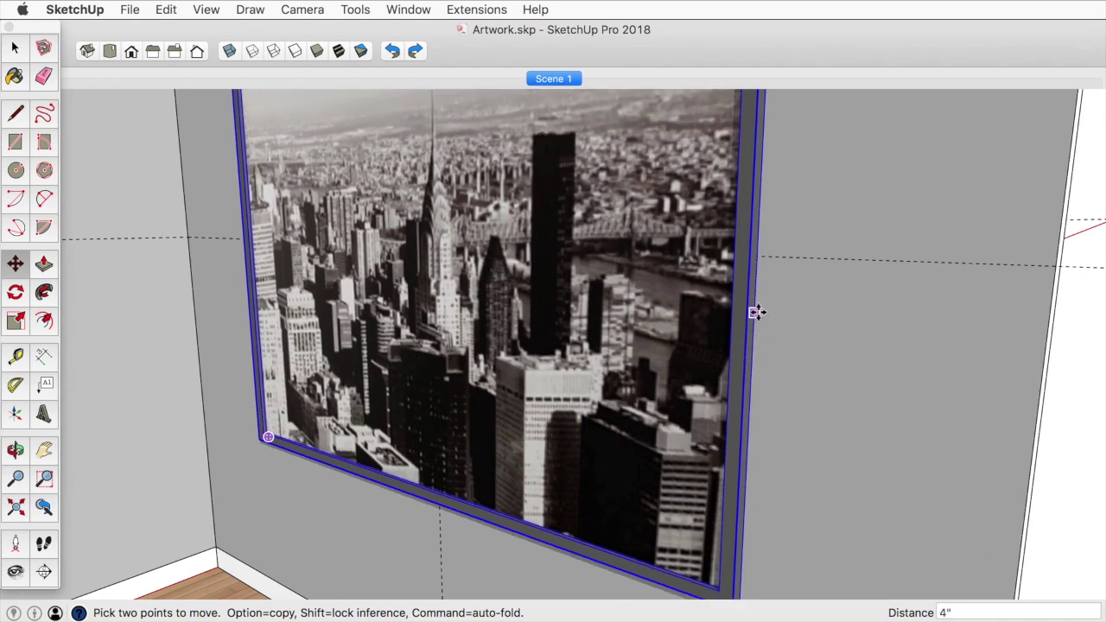
{"action": "left_click", "coordinate": [758, 254]}
{"action": "scroll", "coordinate": [757, 254], "scroll_direction": "down", "scroll_amount": 10}
{"action": "middle_click_drag", "start_coordinate": [748, 256], "coordinate": [790, 239]}
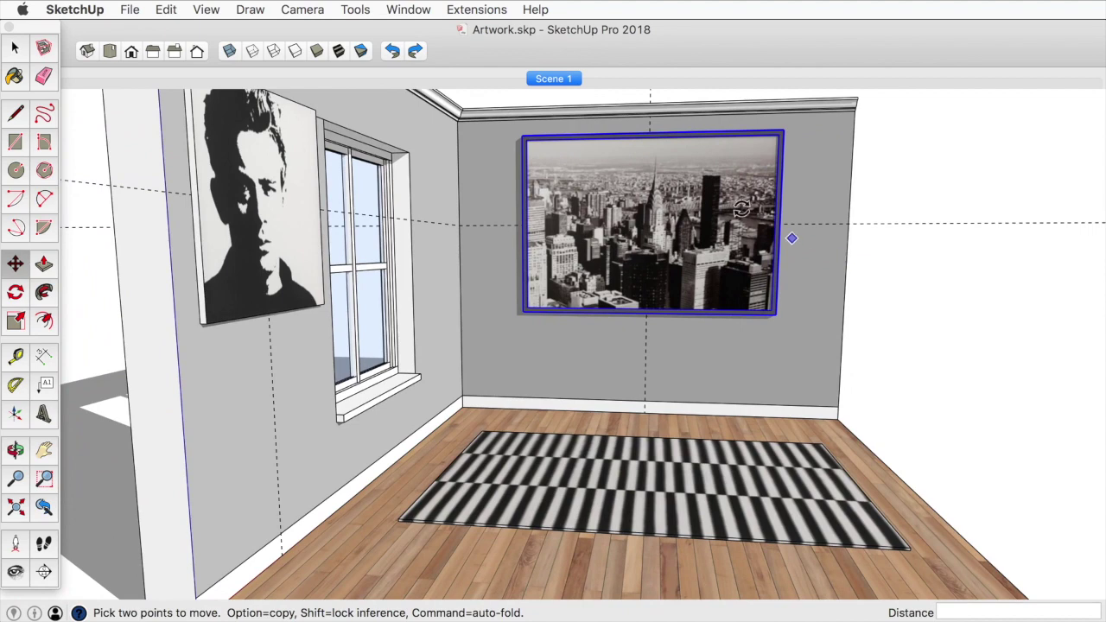
{"action": "middle_click_drag", "start_coordinate": [657, 229], "coordinate": [343, 250]}
{"action": "middle_click_drag", "start_coordinate": [383, 212], "coordinate": [494, 232]}
Lower the portrait canvas about 11/16" by its upper back corner onto the wall line level with the window's top
{"action": "left_click", "coordinate": [460, 177]}
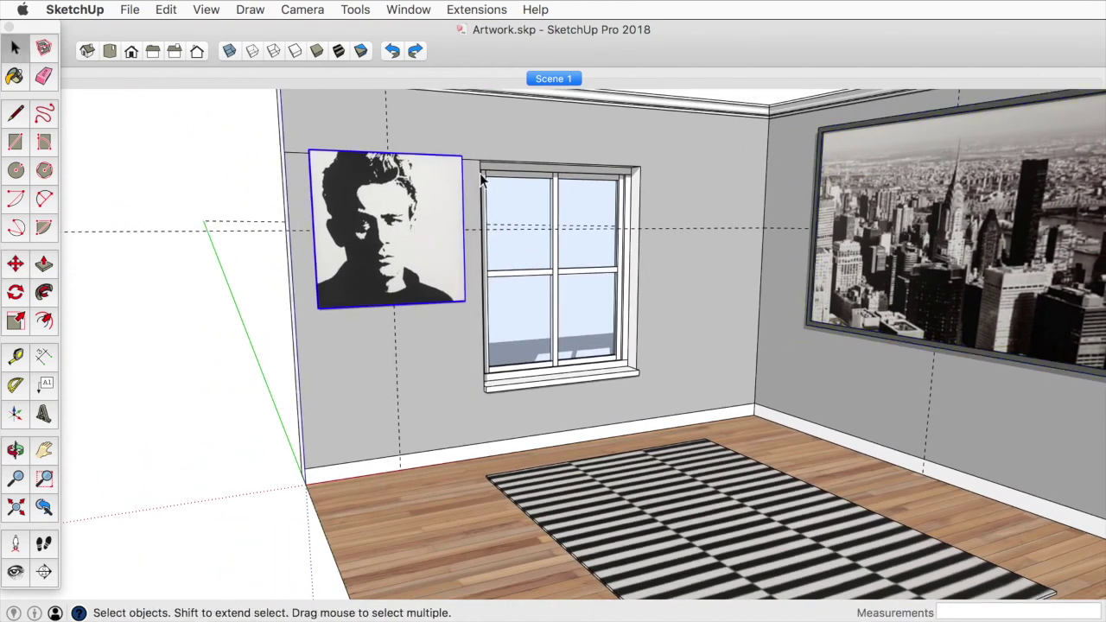
{"action": "scroll", "coordinate": [472, 158], "scroll_direction": "up", "scroll_amount": 6}
{"action": "middle_click_drag", "start_coordinate": [498, 157], "coordinate": [412, 188]}
{"action": "scroll", "coordinate": [405, 186], "scroll_direction": "up", "scroll_amount": 3}
{"action": "key", "text": "m"}
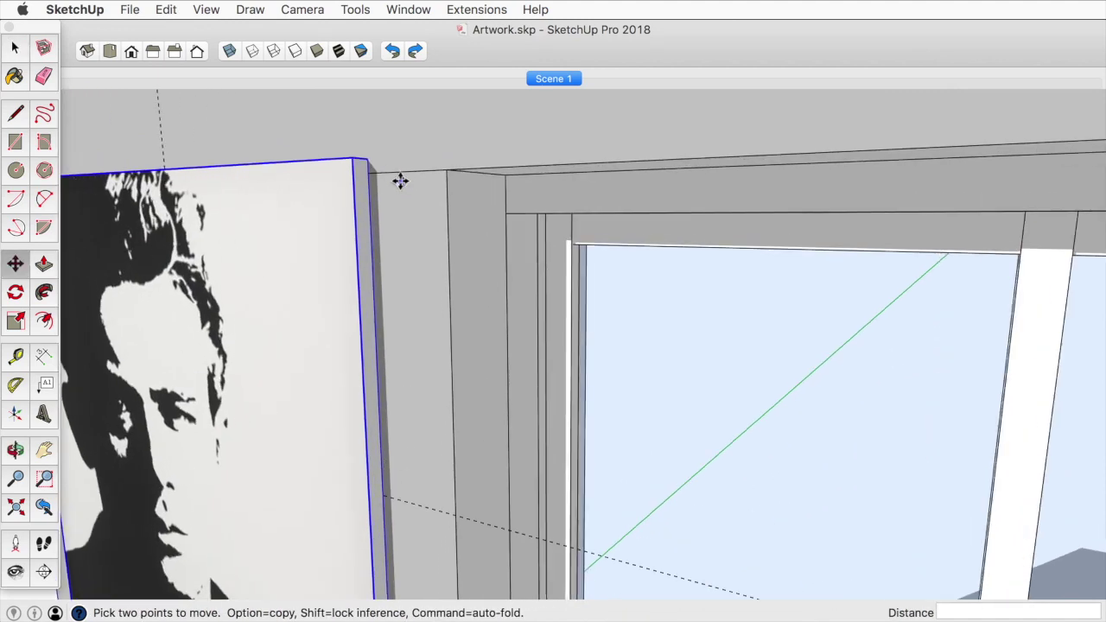
{"action": "left_click", "coordinate": [369, 160]}
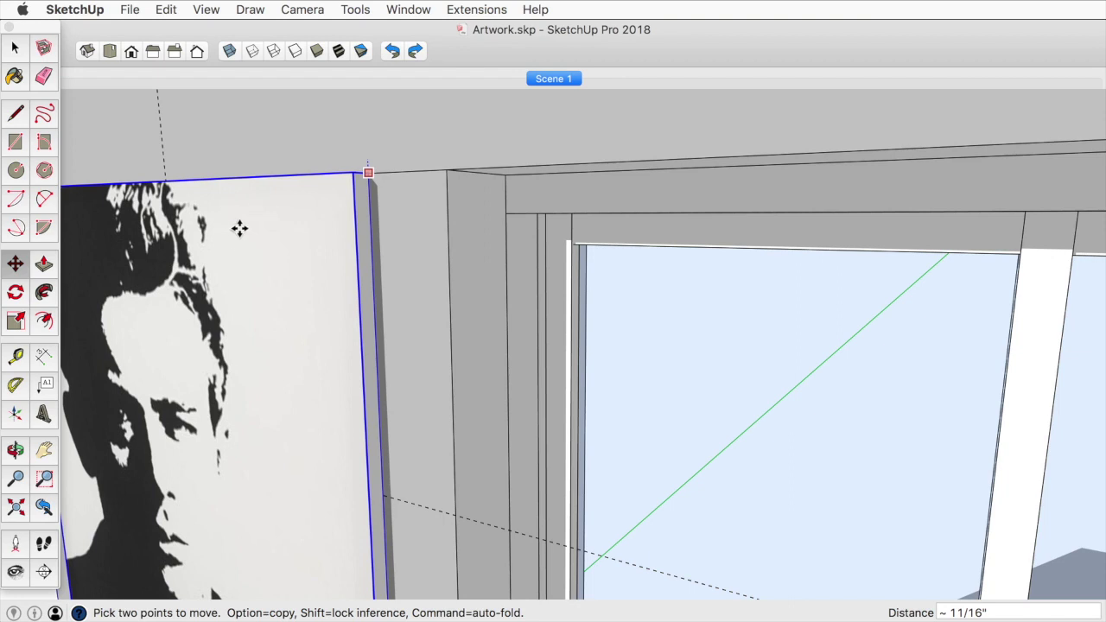
{"action": "scroll", "coordinate": [248, 309], "scroll_direction": "down", "scroll_amount": 5}
{"action": "middle_click_drag", "start_coordinate": [248, 309], "coordinate": [637, 327]}
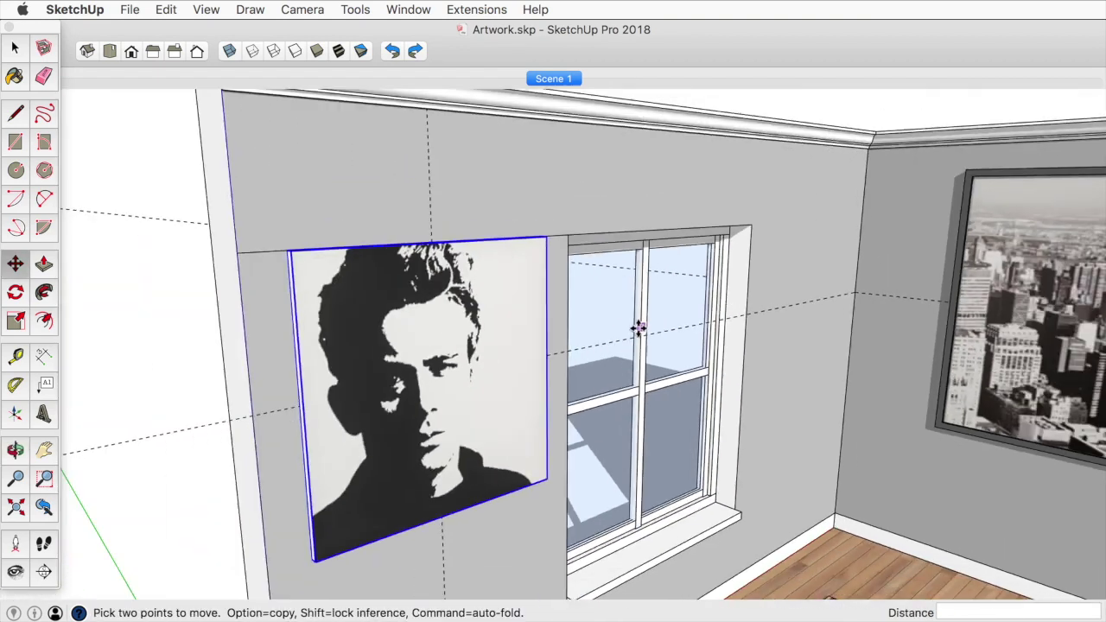
{"action": "scroll", "coordinate": [723, 329], "scroll_direction": "down", "scroll_amount": 5}
{"action": "mouse_move", "coordinate": [723, 328]}
{"action": "middle_mouse_down"}
{"action": "mouse_move", "coordinate": [575, 249]}
{"action": "mouse_move", "coordinate": [605, 243]}
{"action": "middle_mouse_up"}
Delete all guides from the model
{"action": "key", "text": "e"}
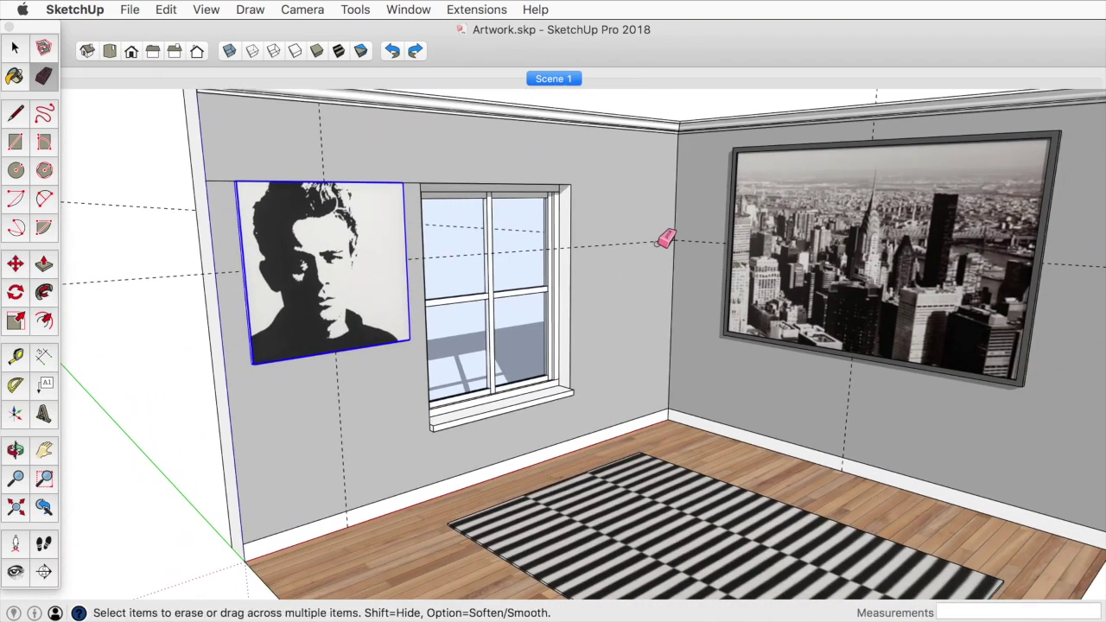
{"action": "left_click", "coordinate": [167, 10]}
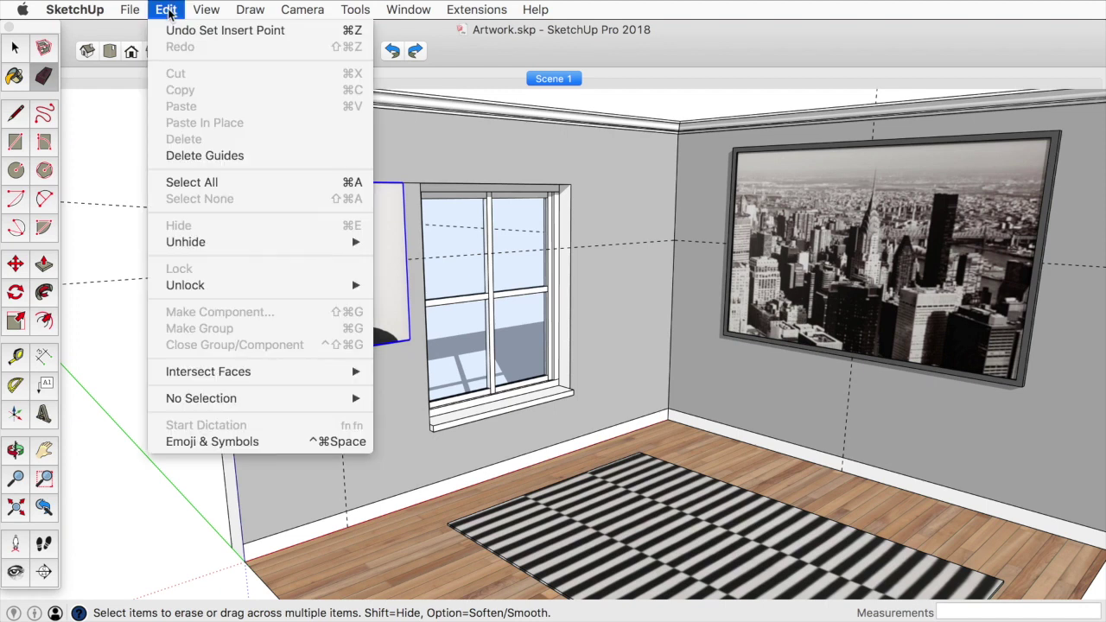
{"action": "left_click", "coordinate": [226, 155]}
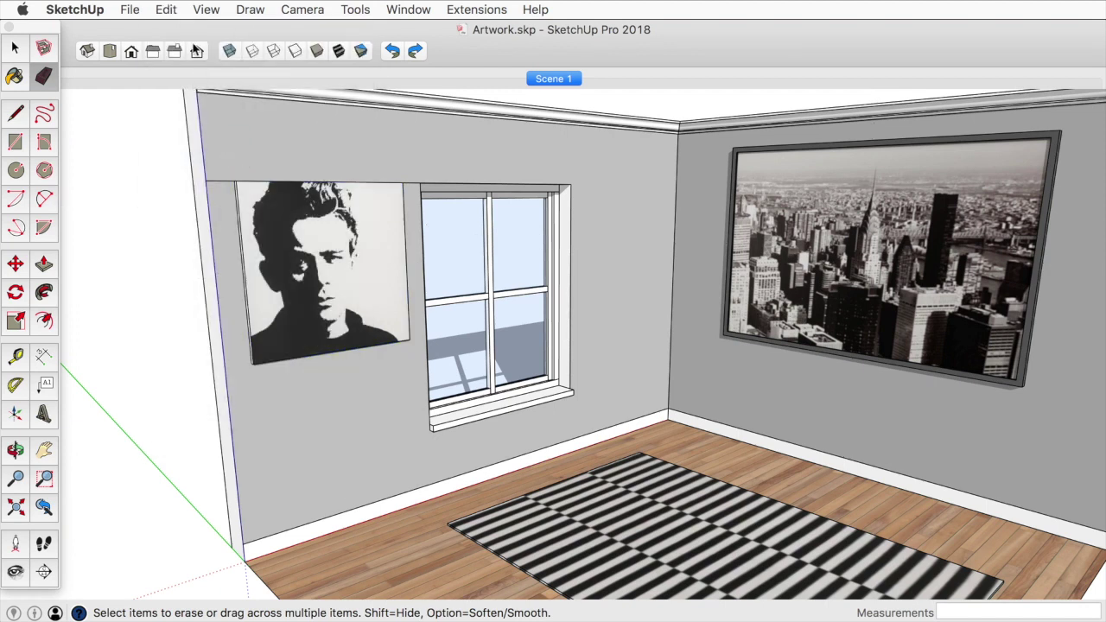
Unhide all hidden objects to bring the sofa back into the room
{"action": "left_click", "coordinate": [166, 10]}
{"action": "mouse_move", "coordinate": [244, 243]}
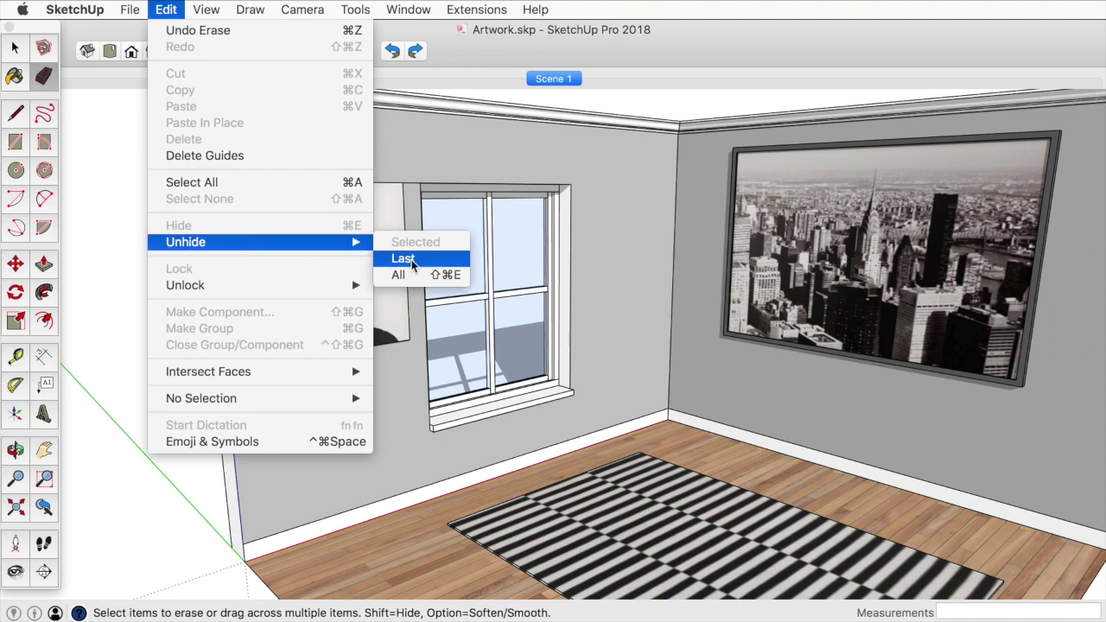
{"action": "left_click", "coordinate": [411, 274]}
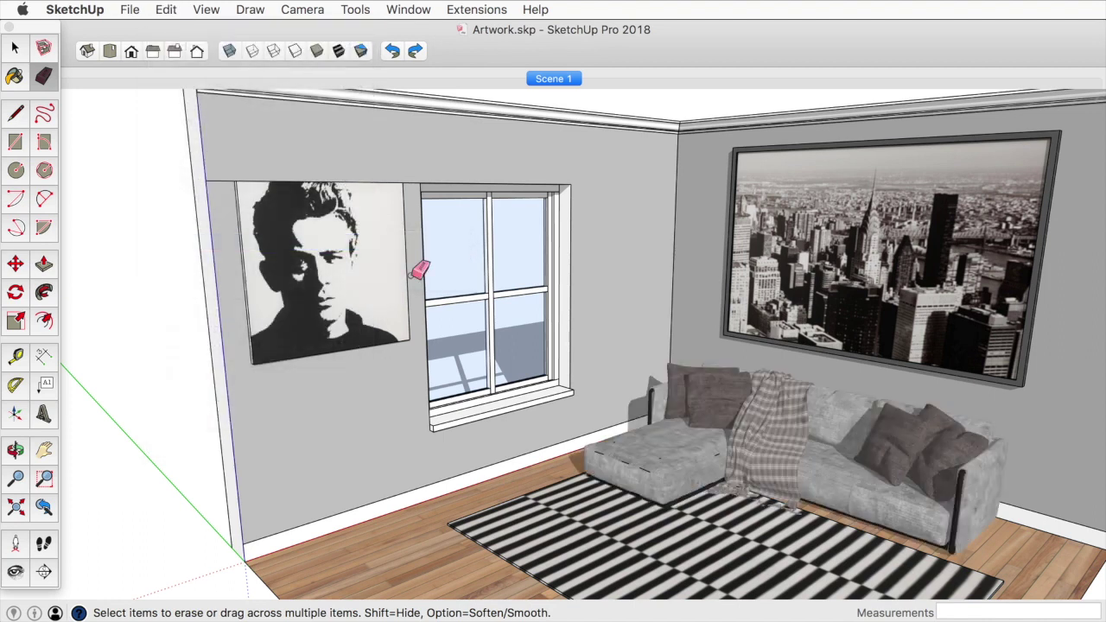
Erase the horizontal line segments on the window wall on both sides of the portrait canvas
{"action": "mouse_move", "coordinate": [548, 385]}
{"action": "middle_mouse_down"}
{"action": "mouse_move", "coordinate": [760, 346]}
{"action": "mouse_move", "coordinate": [259, 216]}
{"action": "middle_mouse_up"}
{"action": "key", "text": "e"}
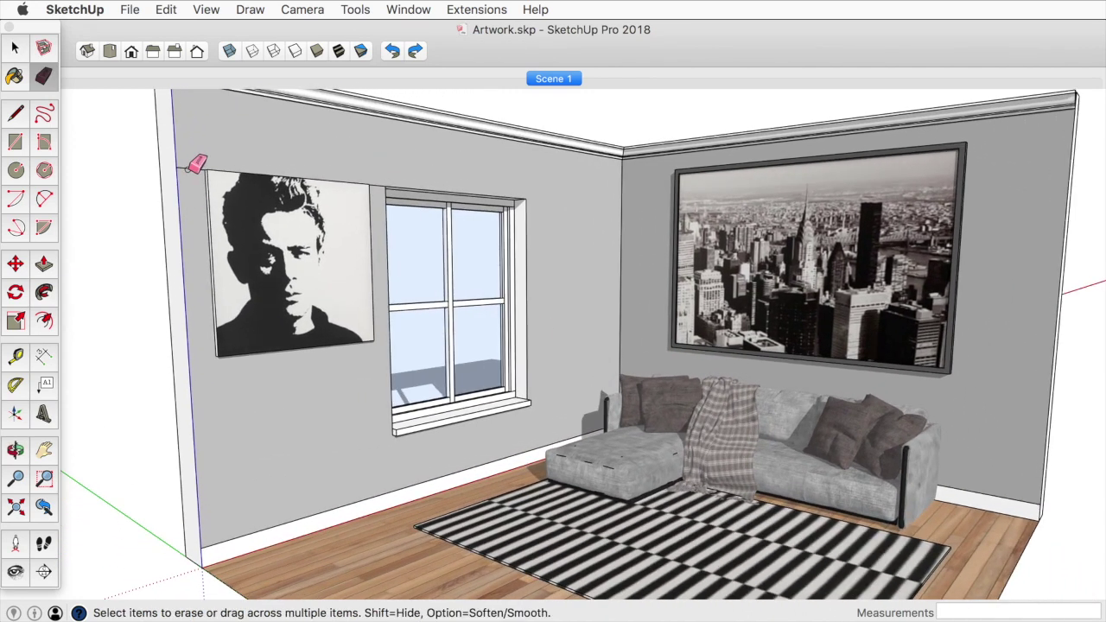
{"action": "mouse_move", "coordinate": [647, 297]}
{"action": "middle_mouse_down"}
{"action": "mouse_move", "coordinate": [565, 288]}
{"action": "mouse_move", "coordinate": [595, 291]}
{"action": "middle_mouse_up"}
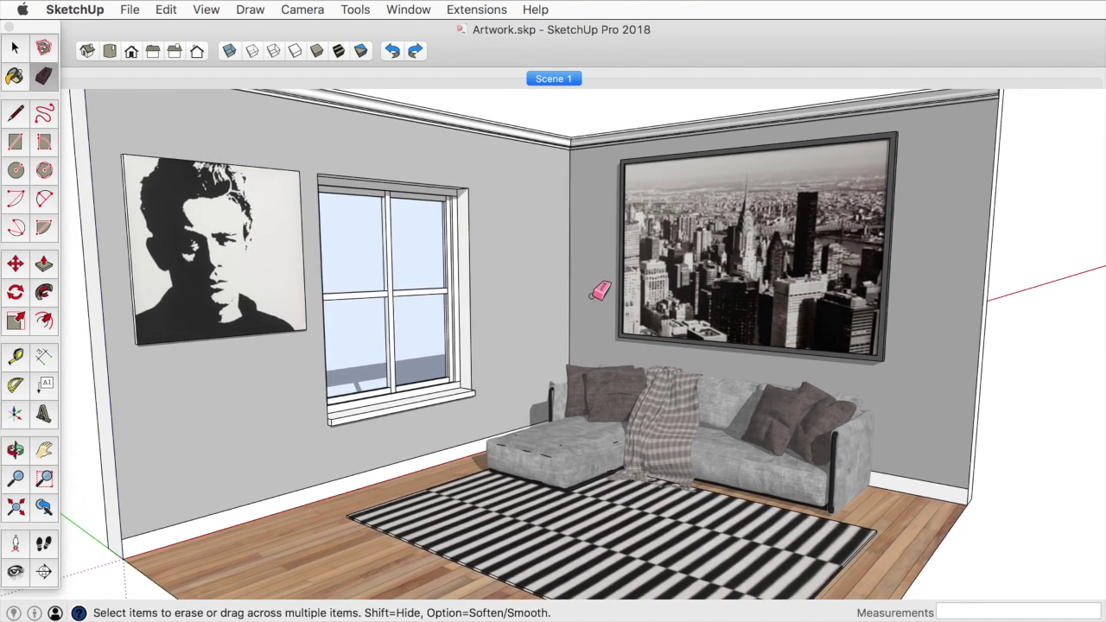